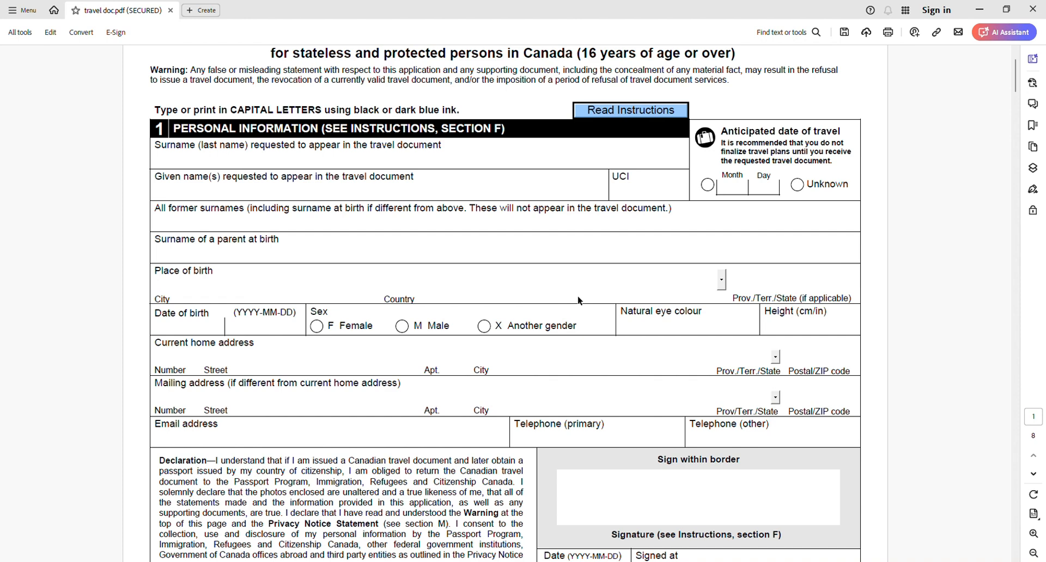
- Review the first page of the adult travel document application, from personal information to the guarantor declaration
scroll(578, 298, "down", 3)
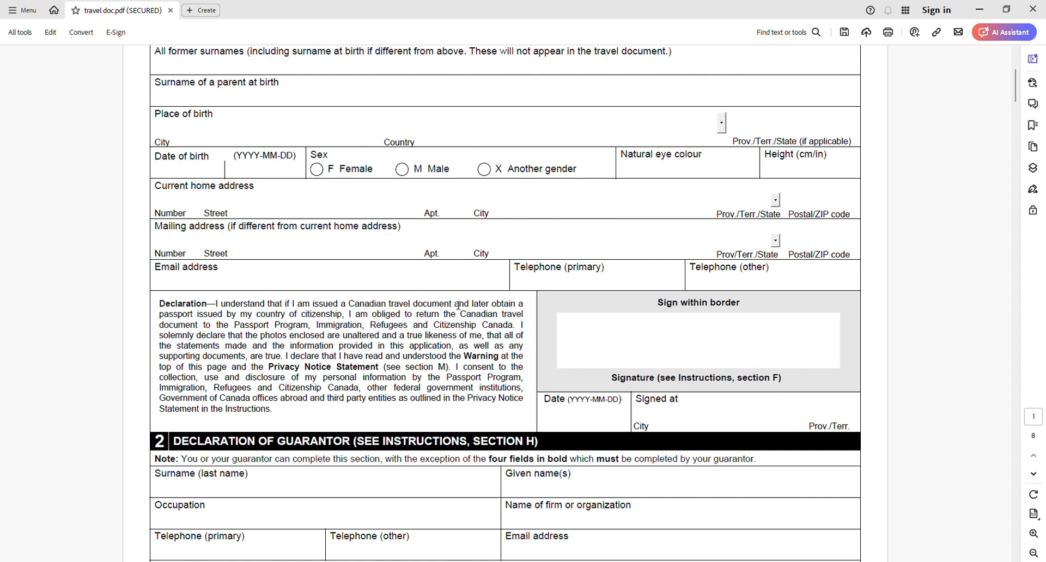
scroll(459, 306, "down", 5)
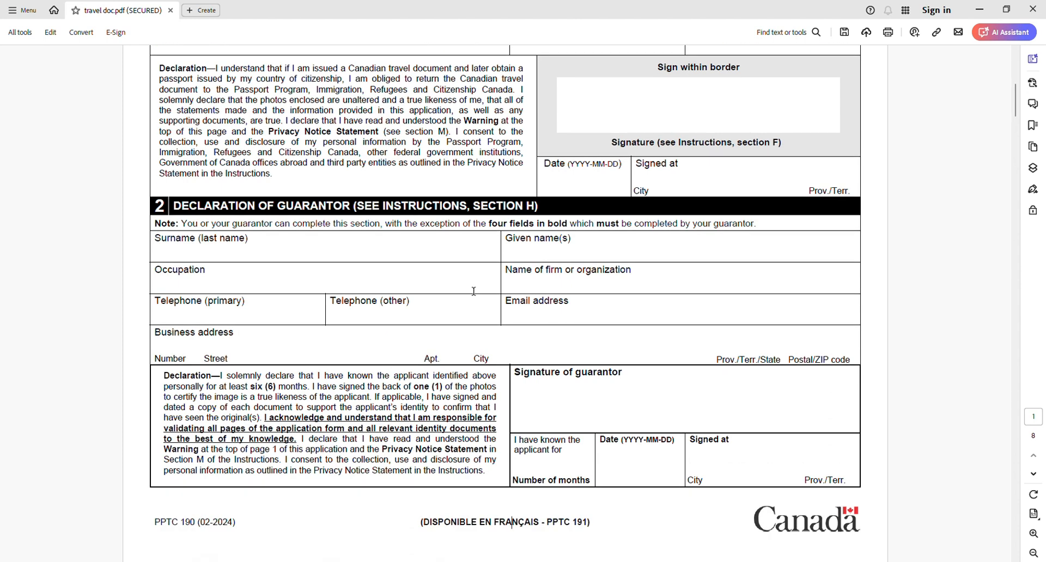
scroll(473, 292, "down", 1)
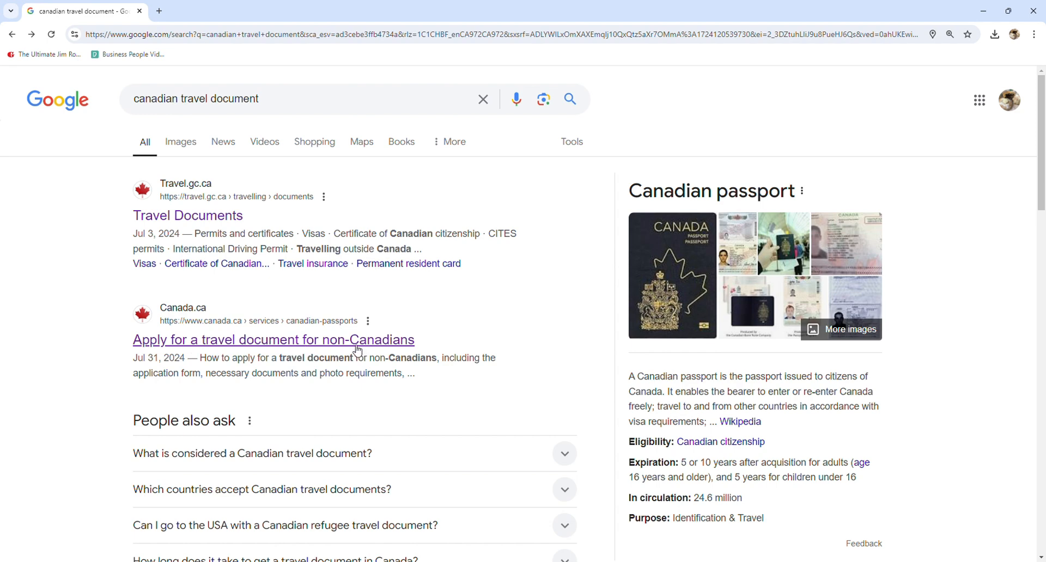
- Open Canada.ca's page on applying for a travel document for non-Canadians and go to its "Who can apply" section
left_click(357, 349)
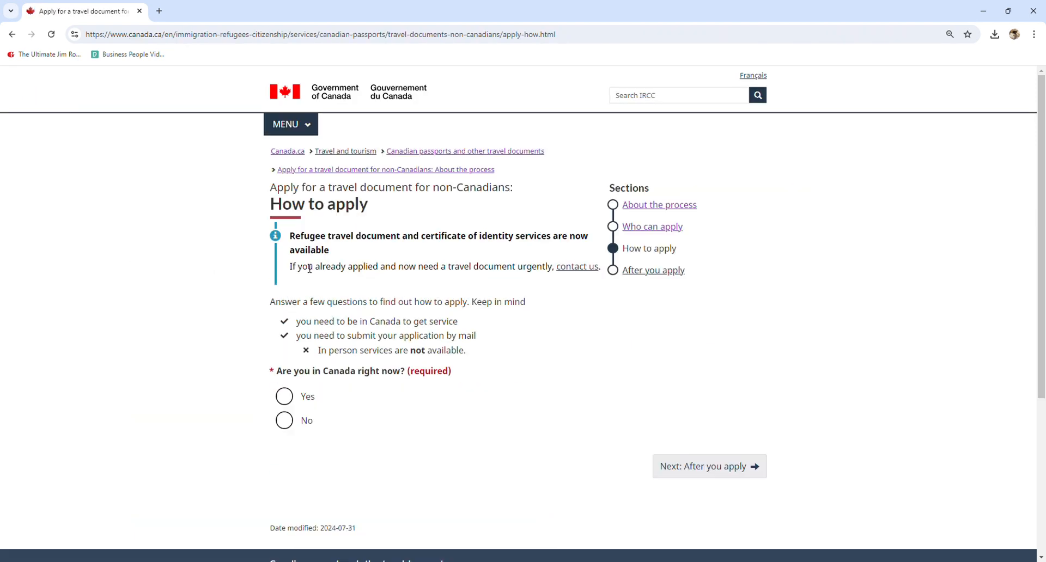
left_click_drag(284, 207, 367, 210)
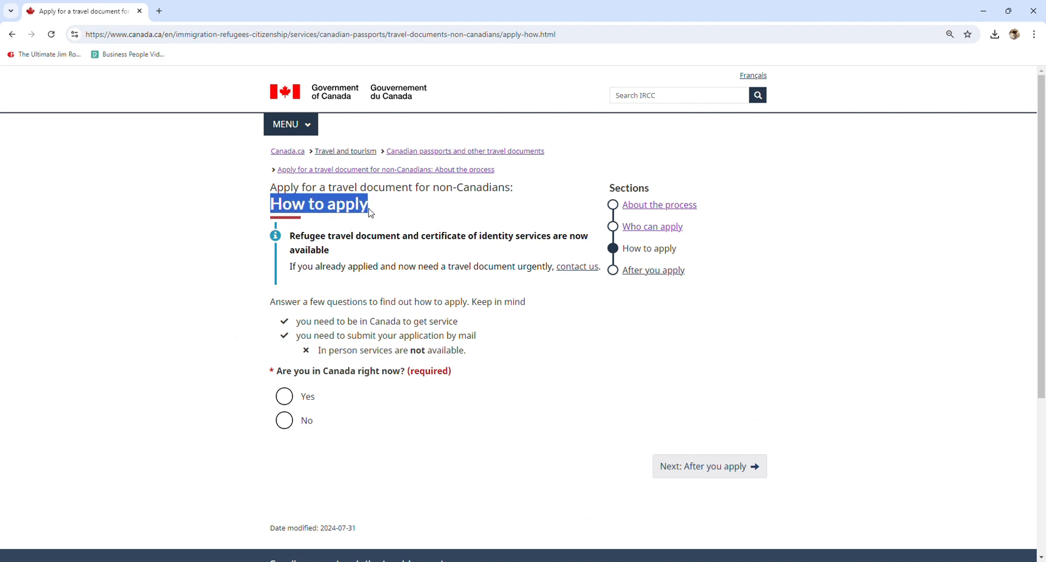
left_click(482, 213)
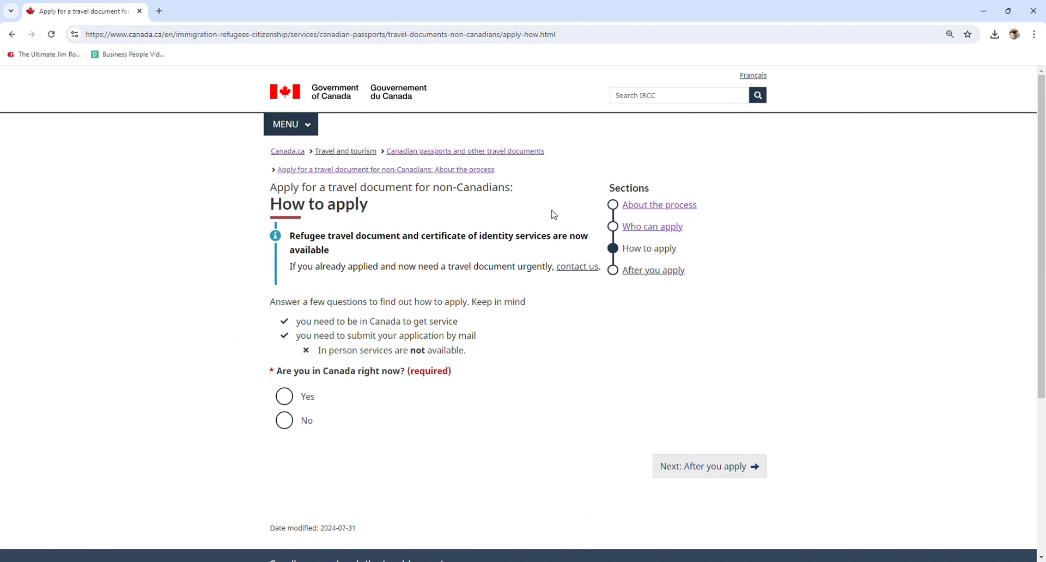
left_click(648, 229)
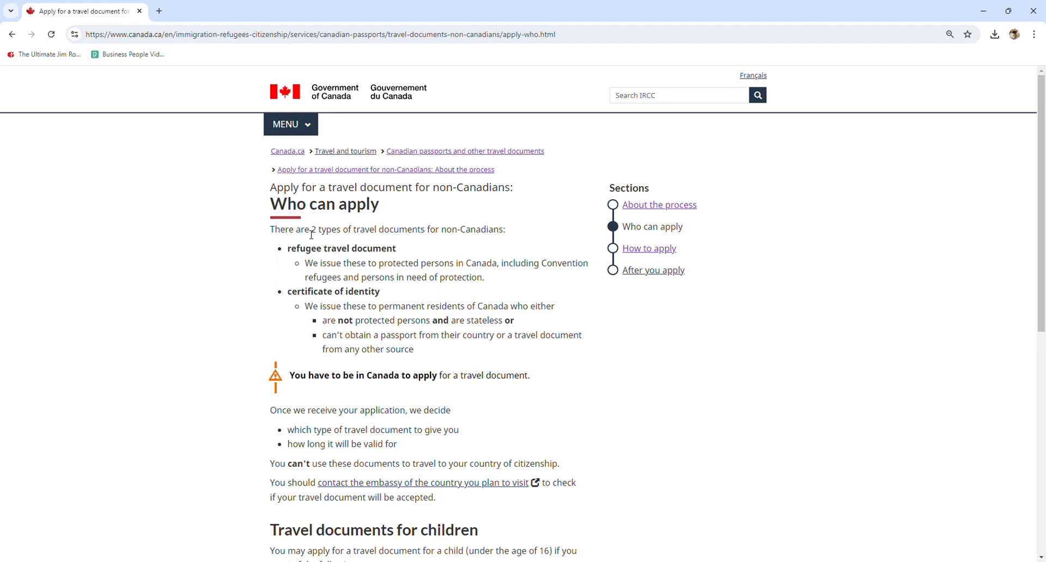
- Examine who qualifies for the refugee travel document and who qualifies for the certificate of identity
left_click_drag(305, 234, 498, 238)
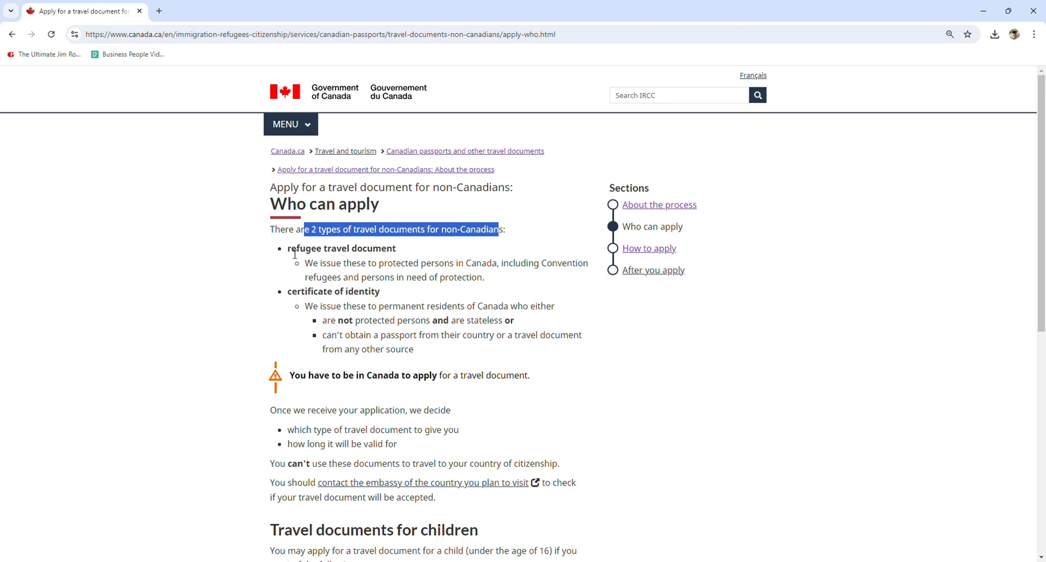
left_click_drag(290, 250, 386, 253)
left_click(405, 251)
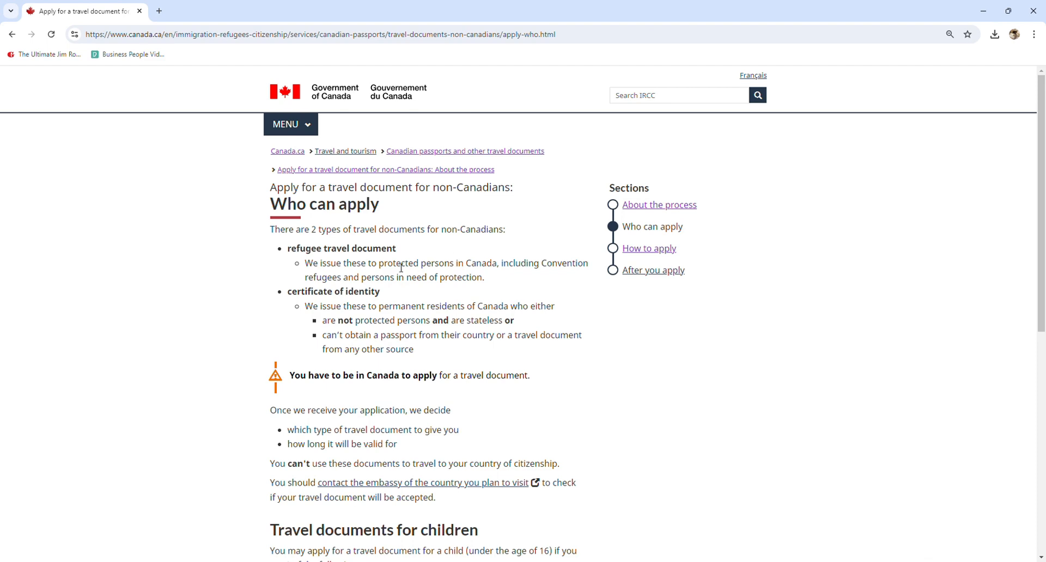
left_click_drag(297, 249, 420, 255)
left_click(420, 255)
left_click_drag(378, 310, 512, 309)
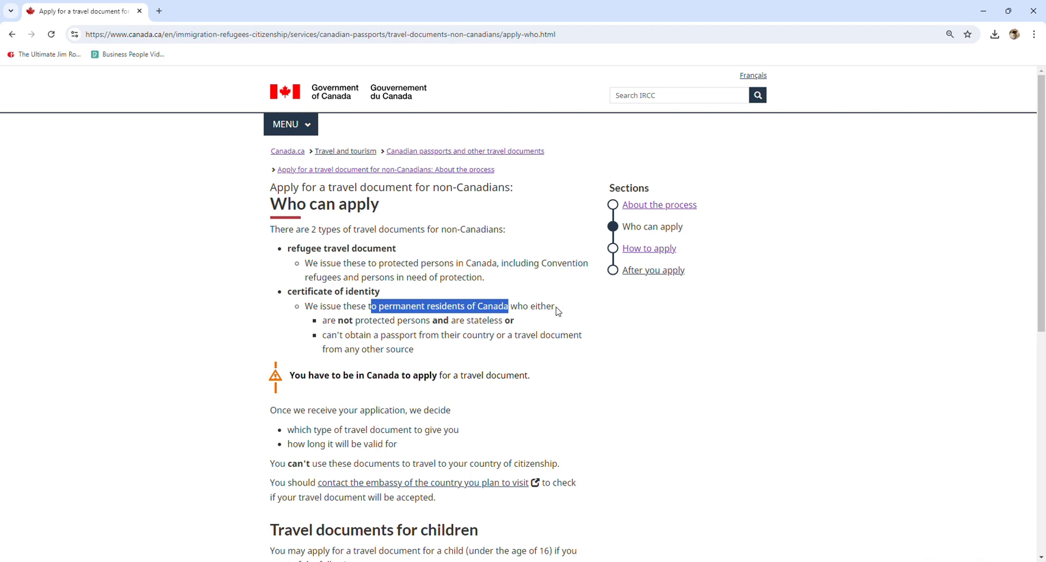
left_click(386, 324)
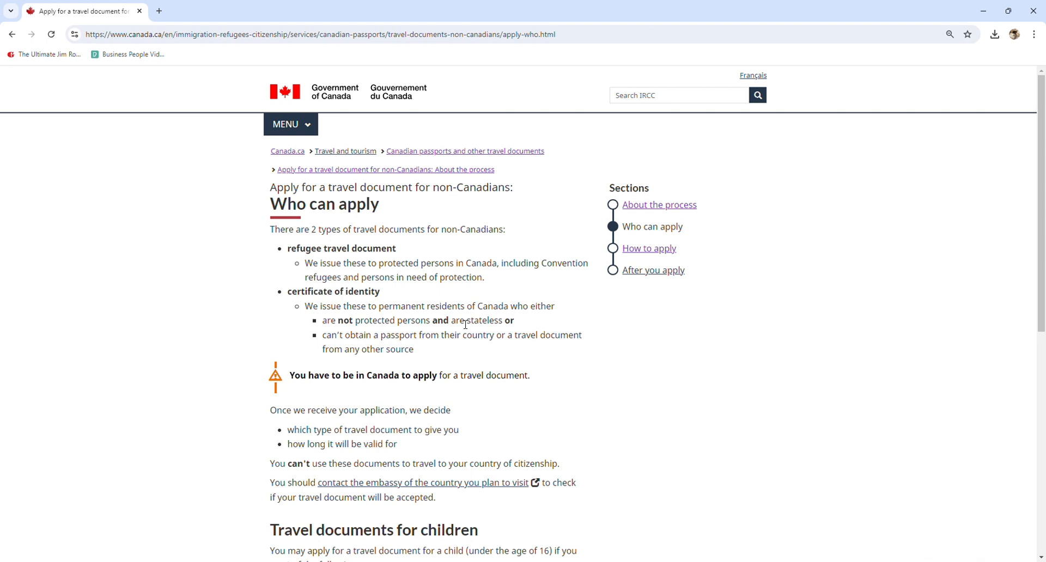
left_click_drag(294, 297, 385, 299)
left_click(384, 298)
left_click_drag(295, 297, 400, 304)
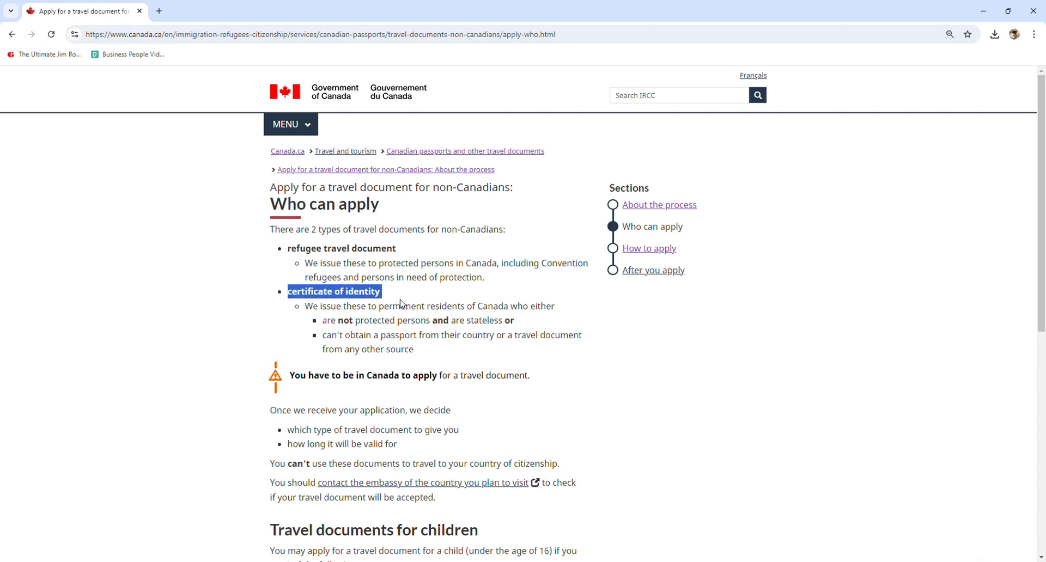
- Read the remaining eligibility rules, including the location requirement and the section on travel documents for children
scroll(401, 303, "down", 1)
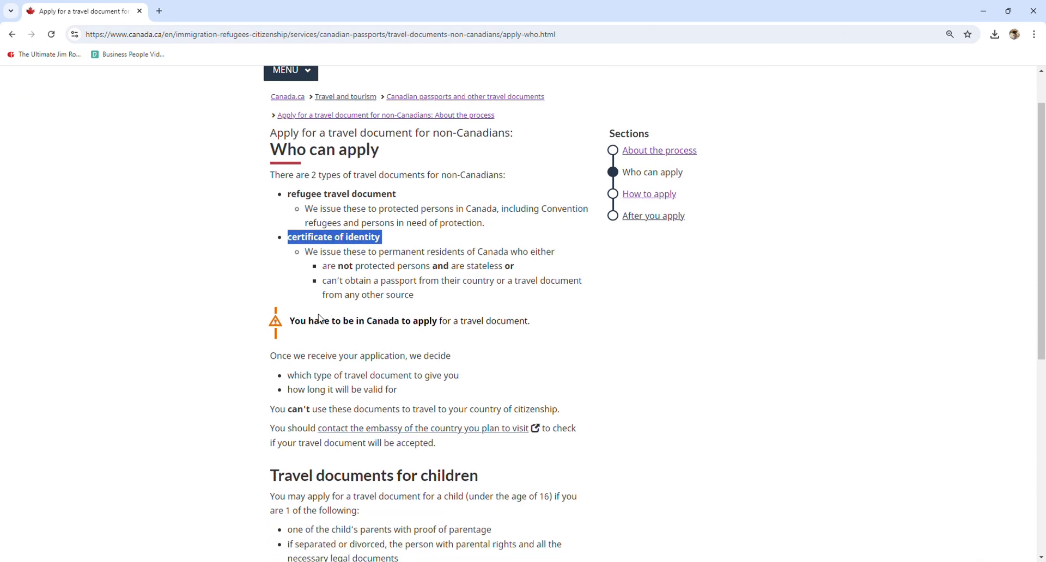
left_click_drag(309, 321, 443, 329)
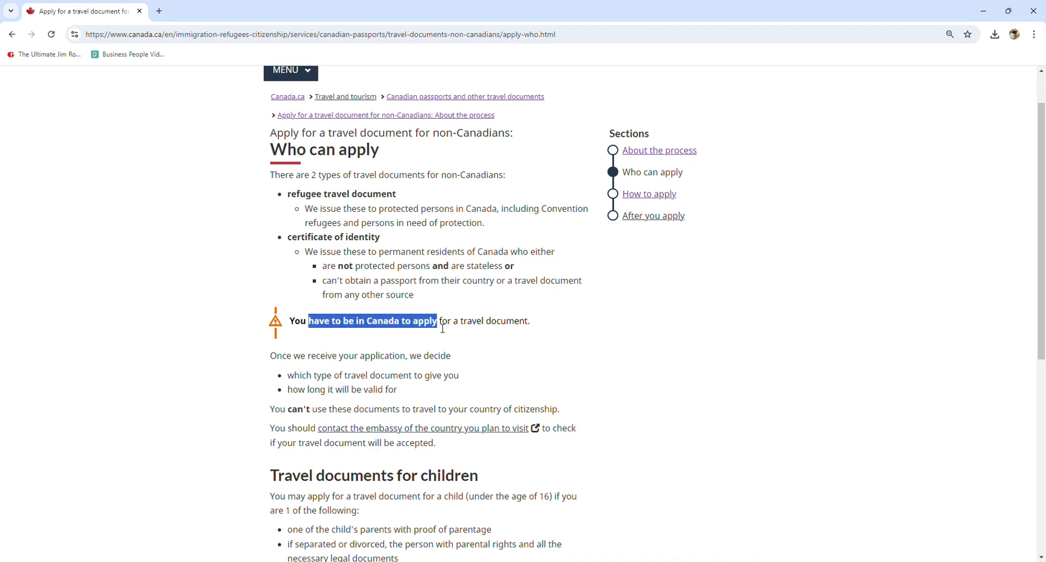
scroll(442, 329, "down", 1)
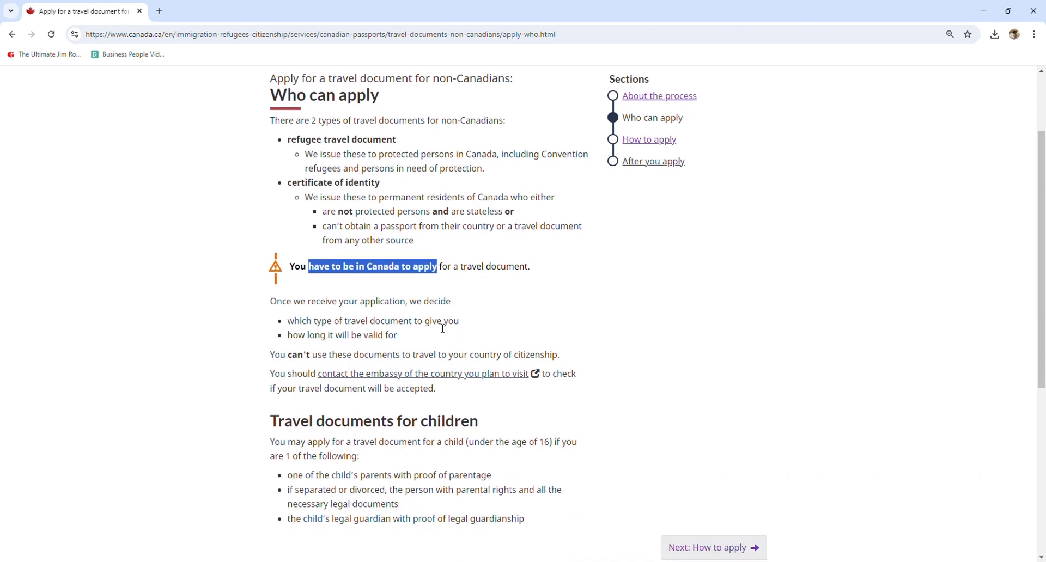
left_click(452, 273)
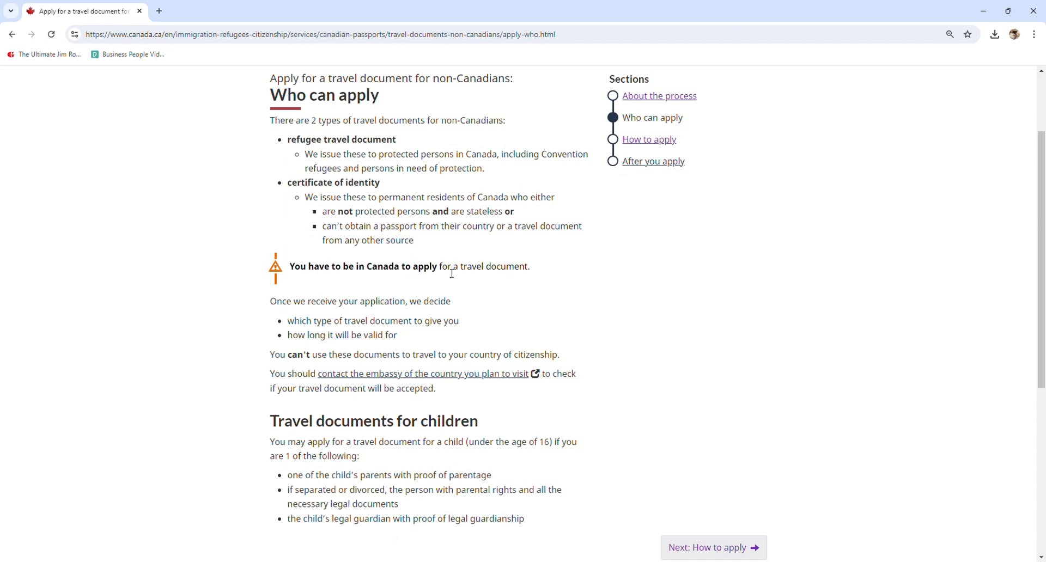
scroll(452, 274, "down", 1)
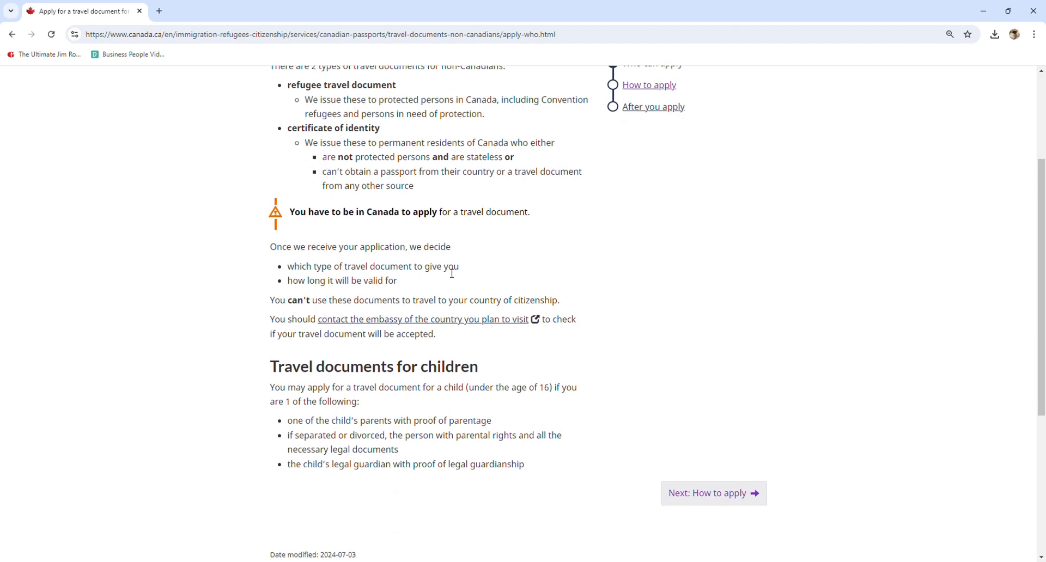
- Open "How to apply" and answer its questions: in Canada "Yes", "for myself (16 years of age or older)", and "31 business days or more"
left_click(741, 501)
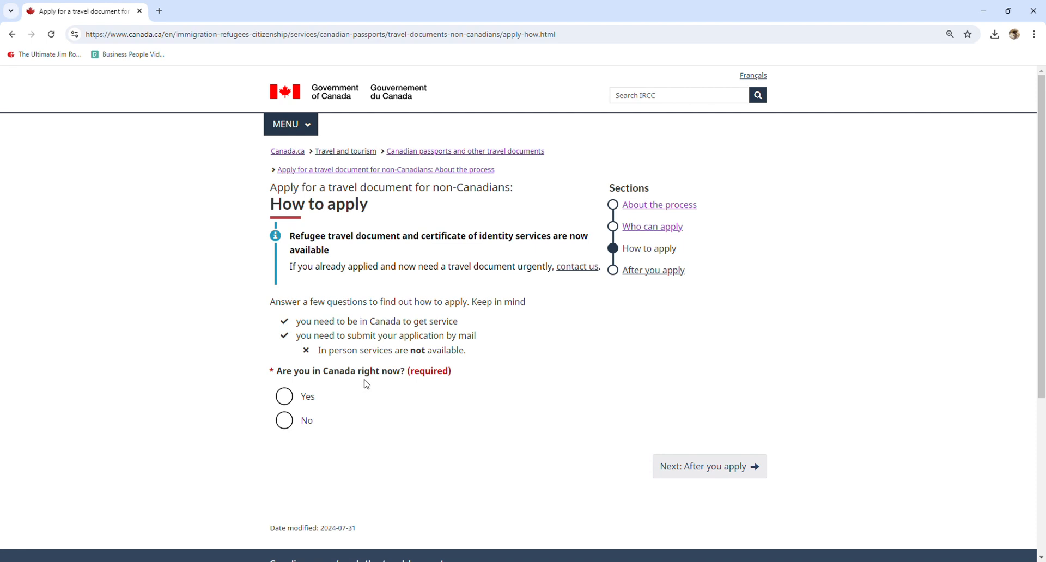
left_click(286, 397)
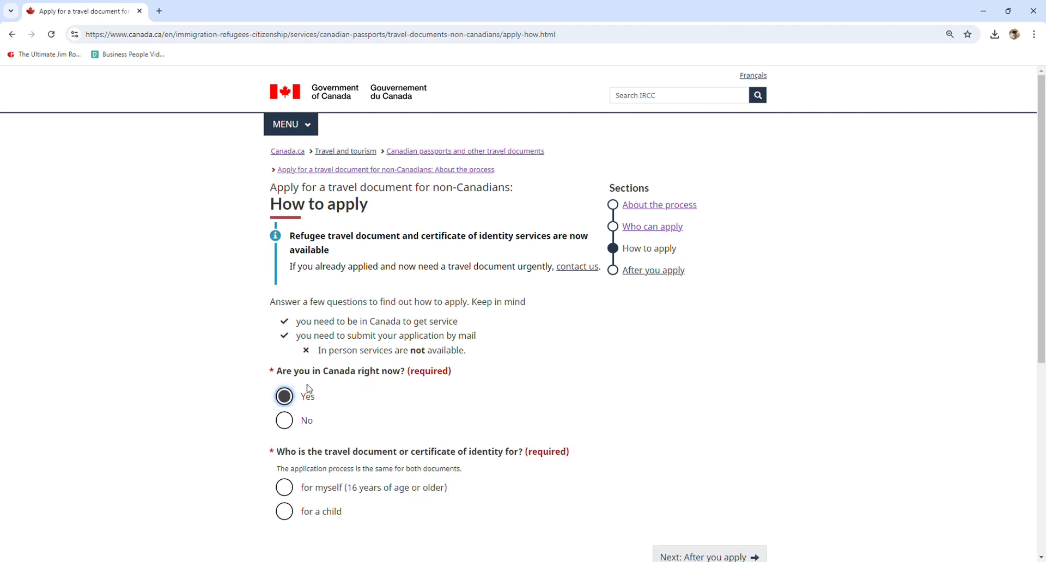
scroll(308, 390, "down", 2)
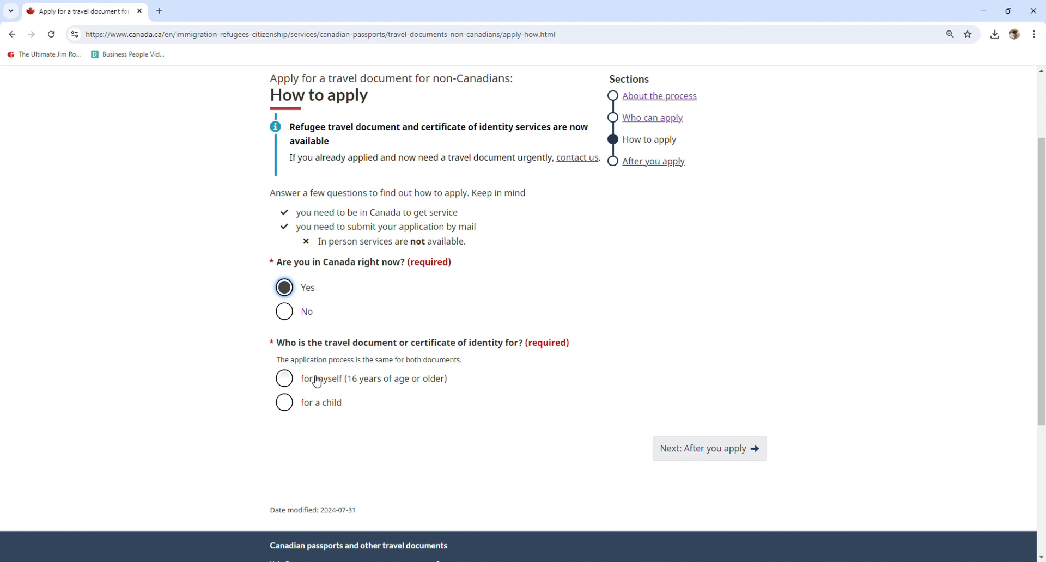
left_click(284, 379)
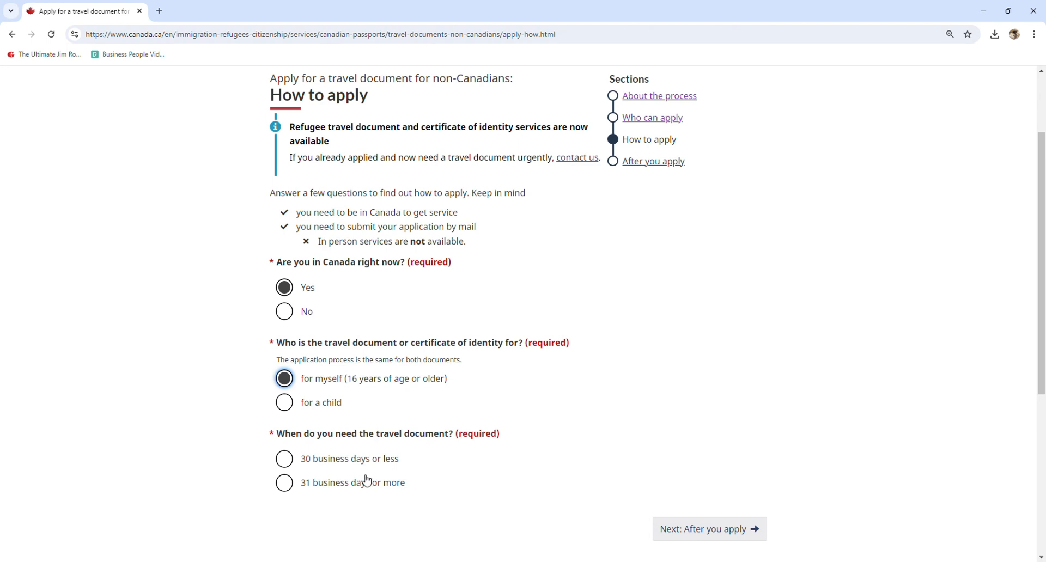
left_click(287, 484)
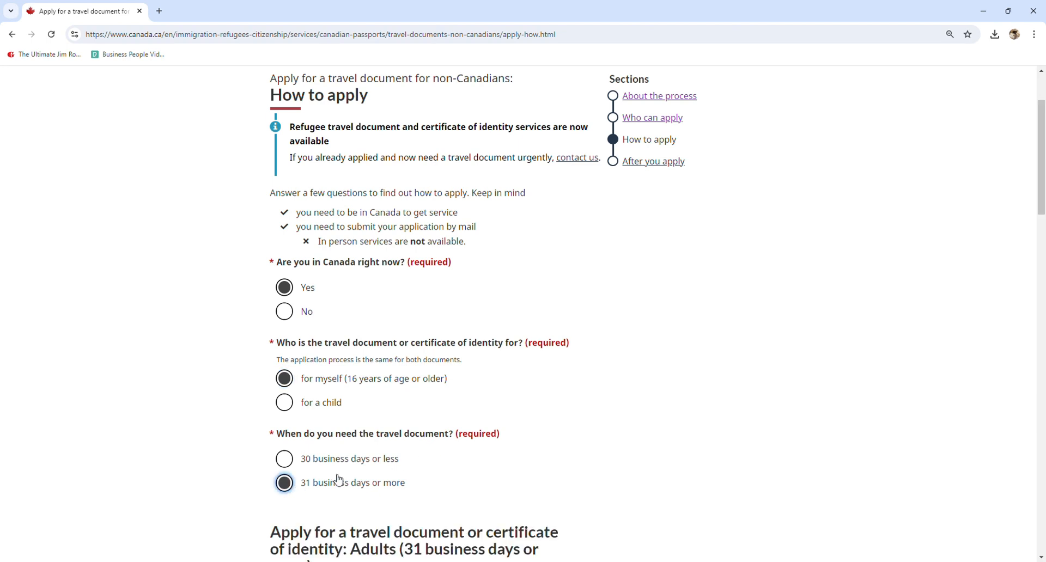
- Examine the "Complete the form" instructions and the download link for adult application form PPTC 190
scroll(444, 478, "down", 5)
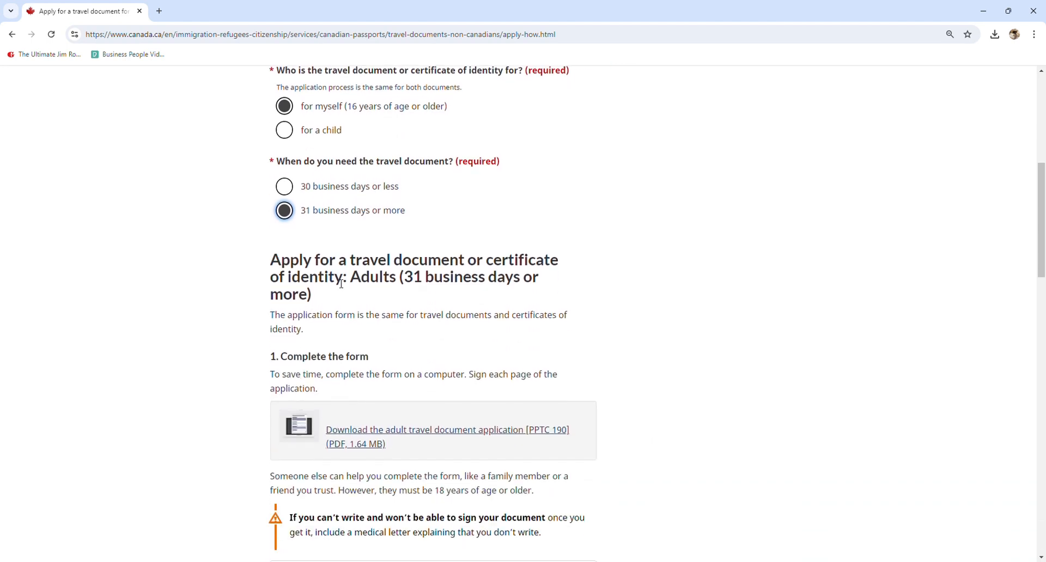
left_click_drag(278, 356, 361, 357)
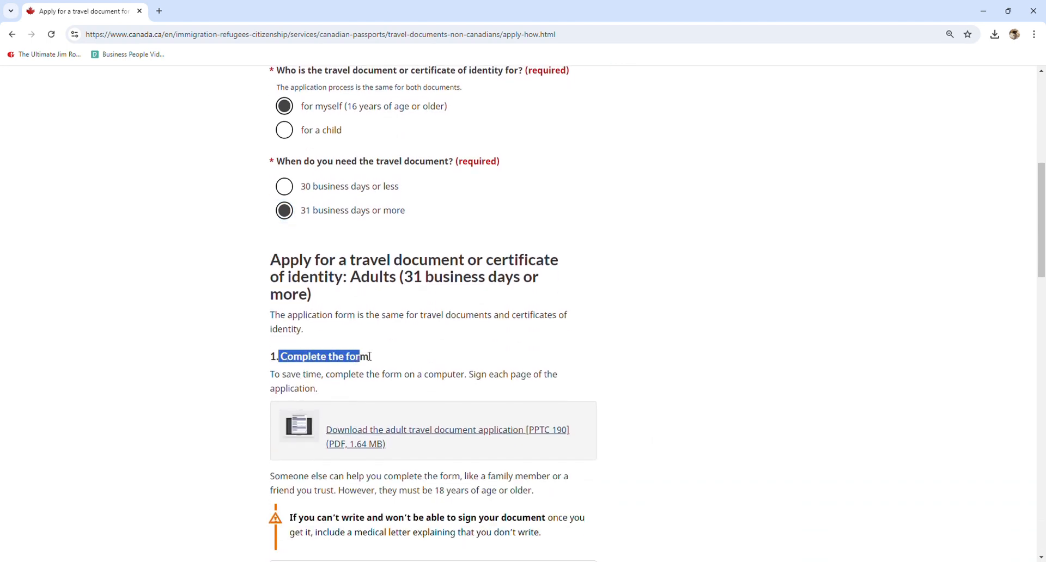
left_click(374, 284)
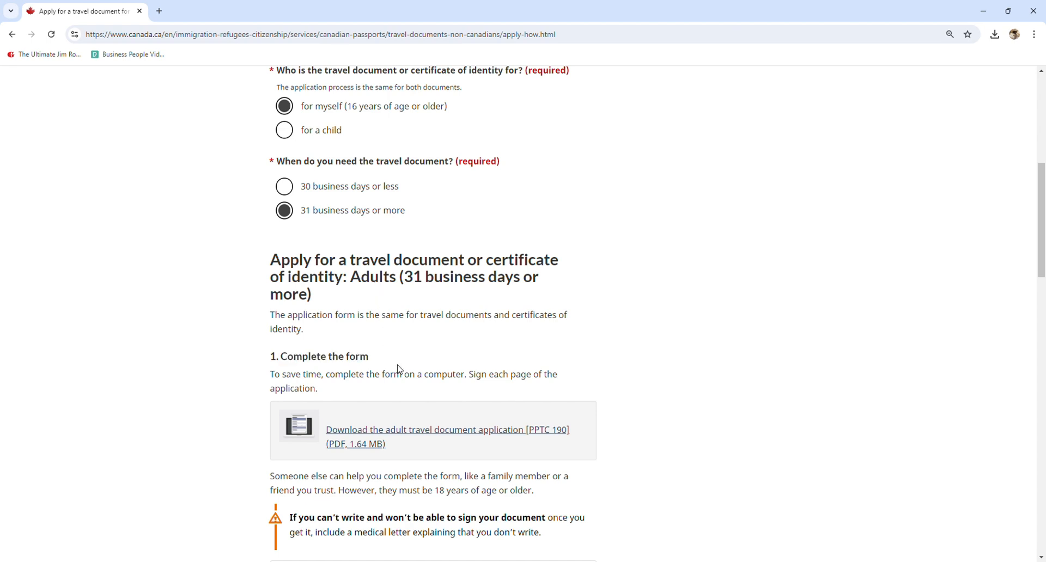
scroll(398, 369, "down", 2)
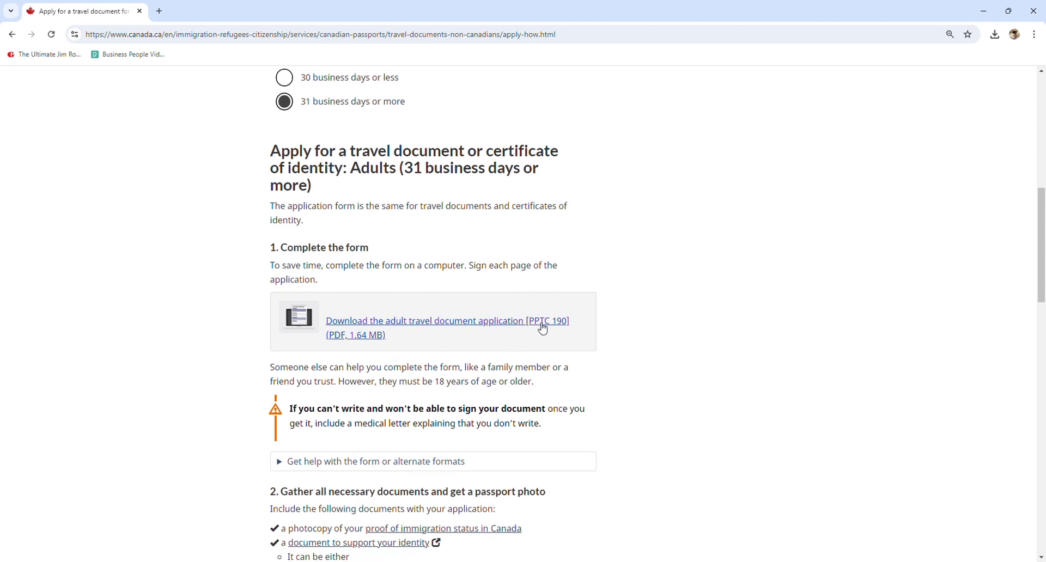
scroll(541, 327, "down", 2)
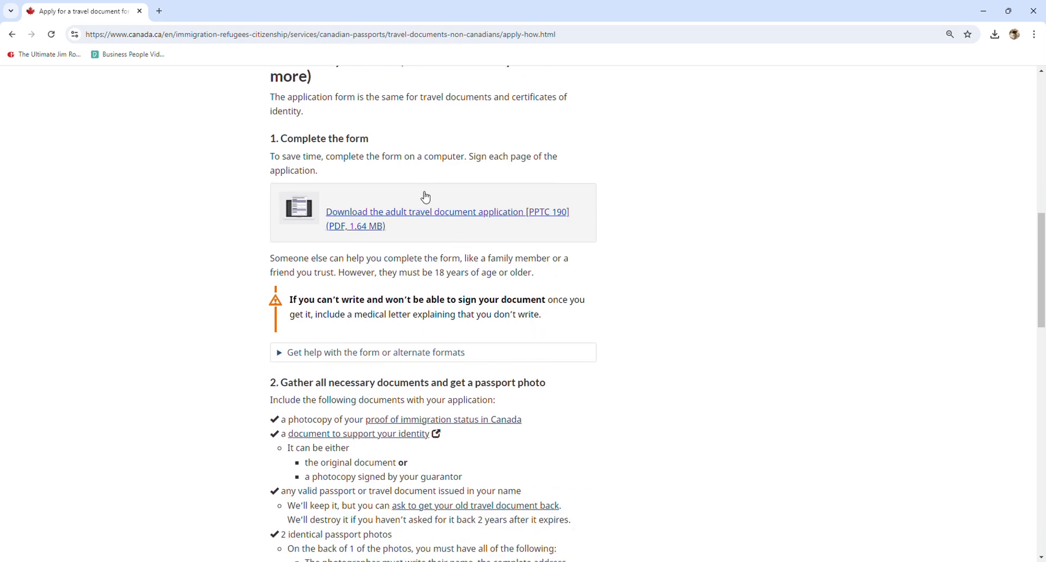
- Read the list of supporting documents and passport photo requirements to include with the application
scroll(395, 228, "down", 3)
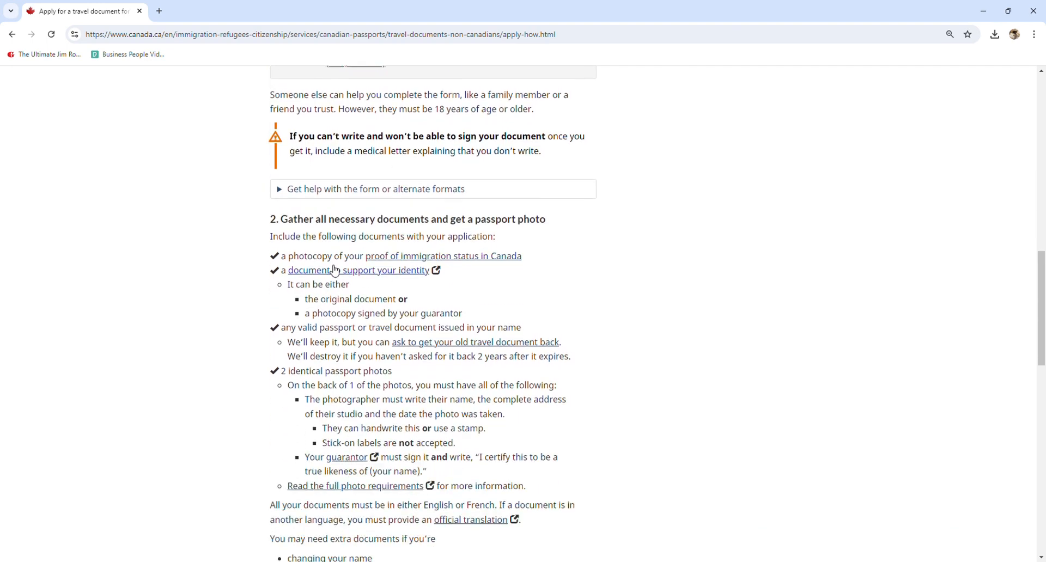
left_click_drag(295, 224, 440, 227)
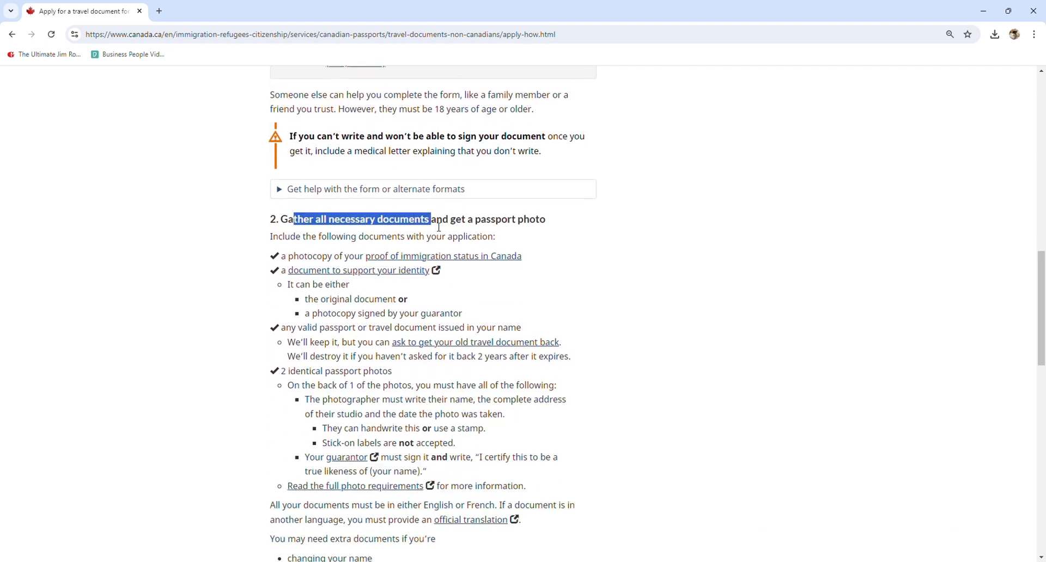
left_click(439, 227)
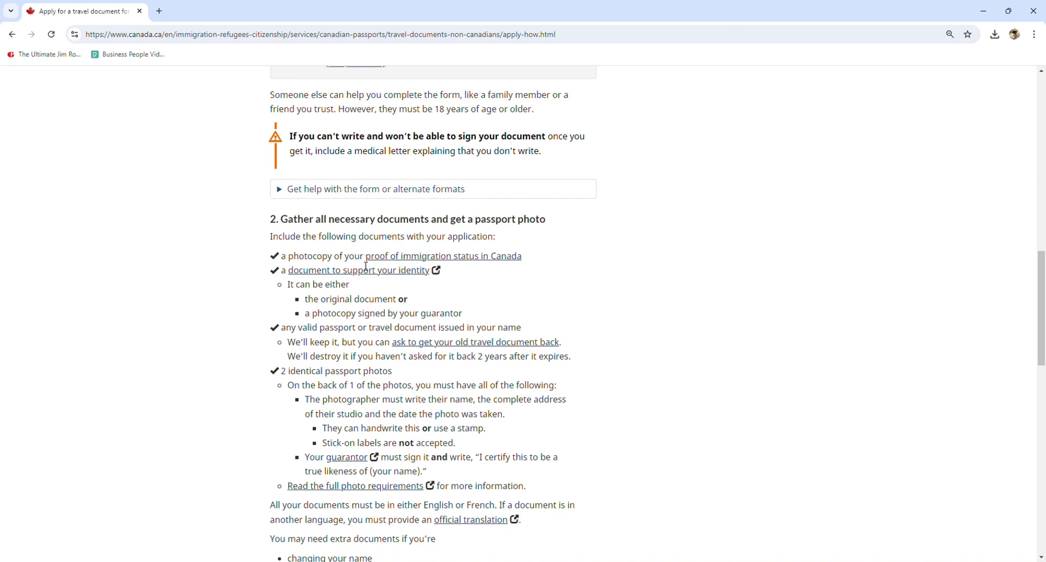
scroll(362, 256, "down", 1)
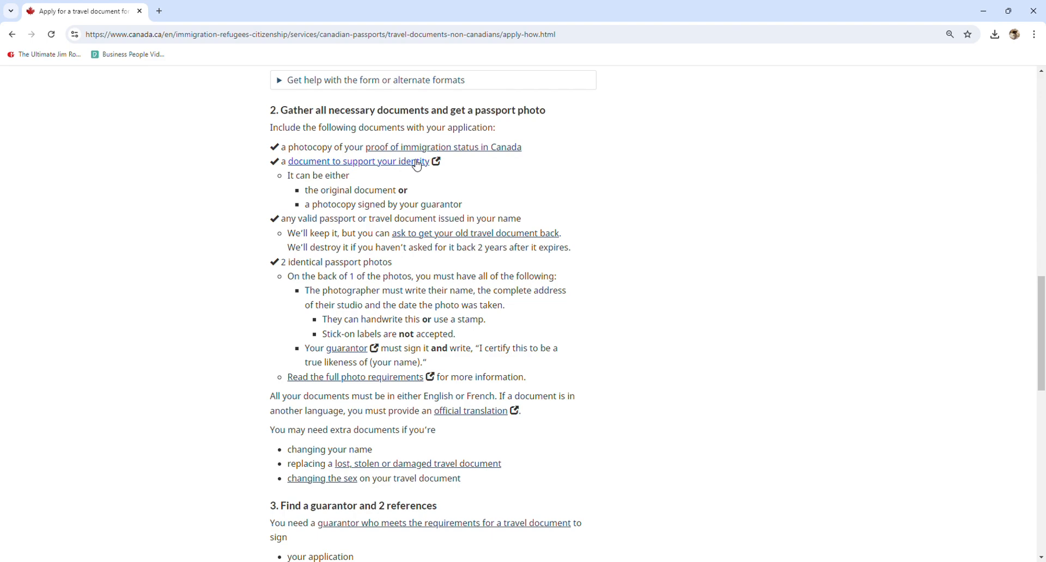
scroll(393, 188, "down", 1)
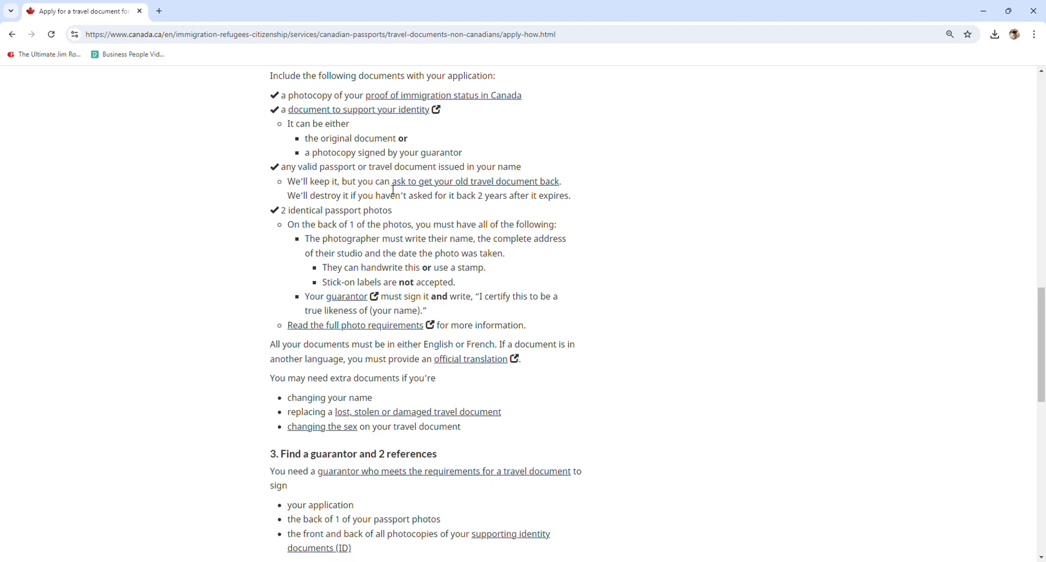
- Review the guarantor and reference requirements, and continue to the sections on paying fees and submitting the application
scroll(393, 190, "down", 4)
left_click_drag(271, 233, 450, 236)
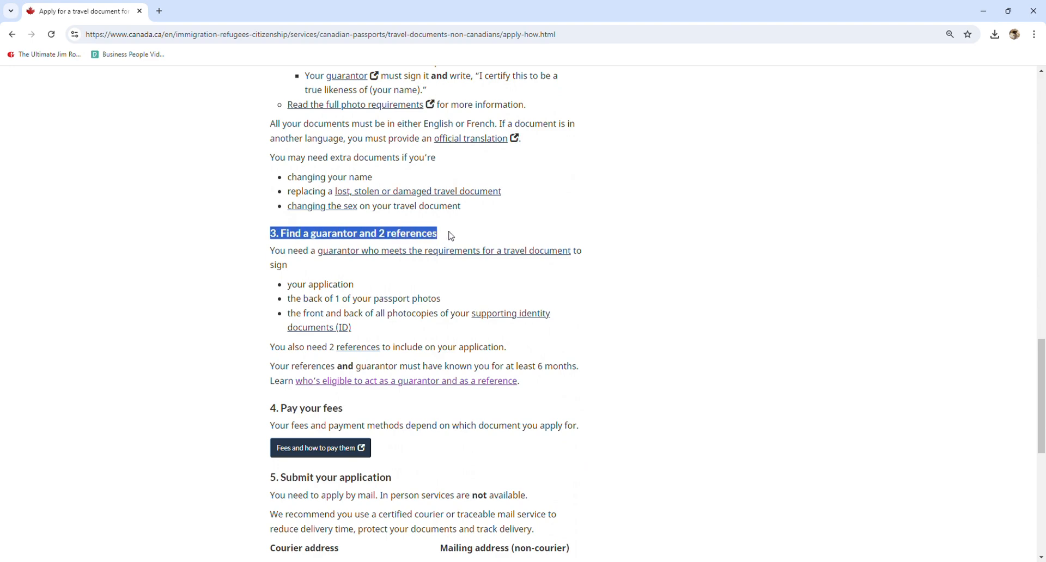
left_click(359, 242)
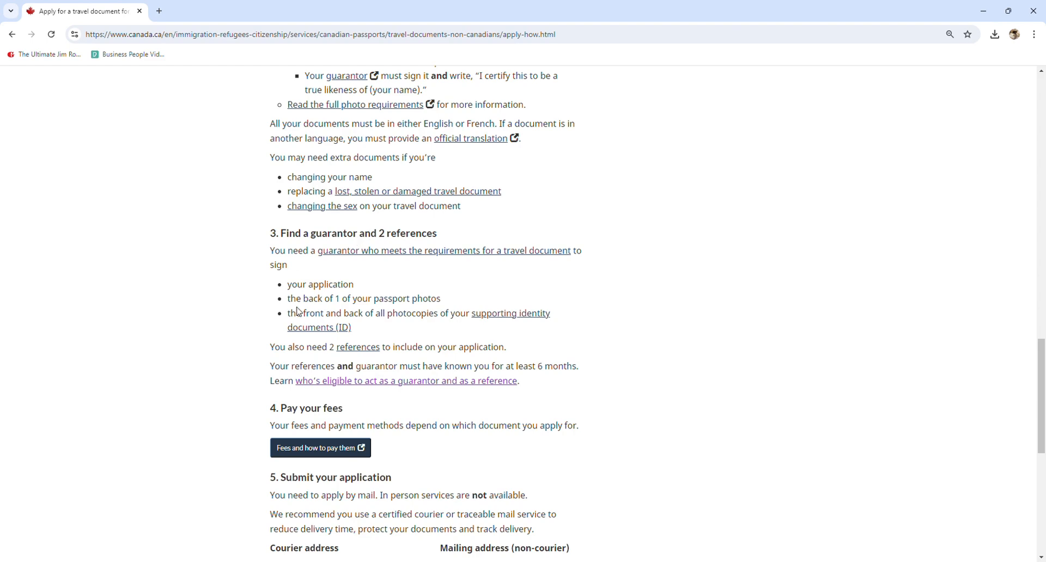
scroll(305, 312, "down", 3)
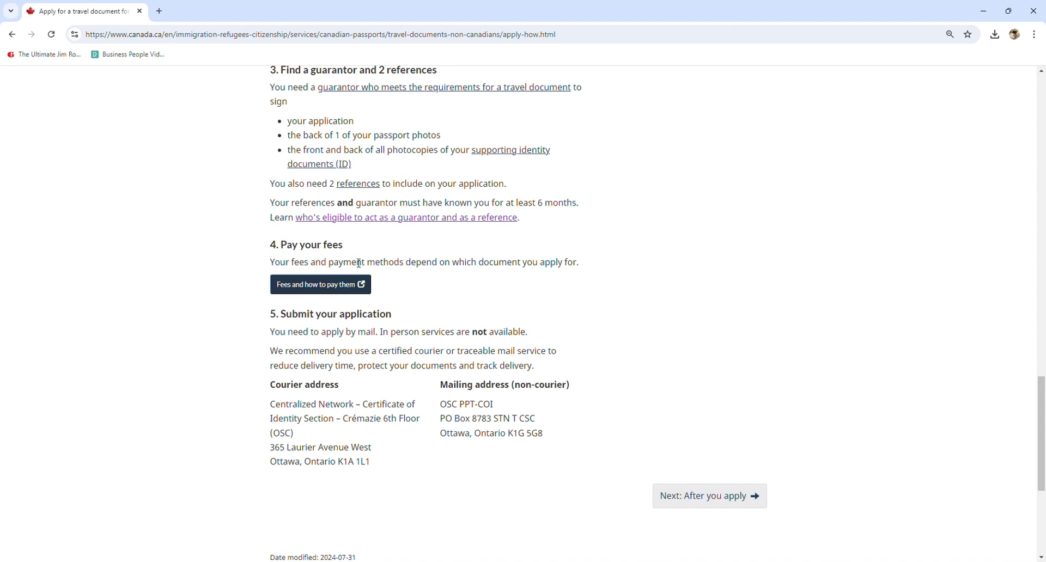
- Read the "Submit your application" section, including the separate courier and non-courier mailing addresses
left_click_drag(281, 315, 426, 318)
left_click(404, 335)
left_click_drag(362, 404, 377, 450)
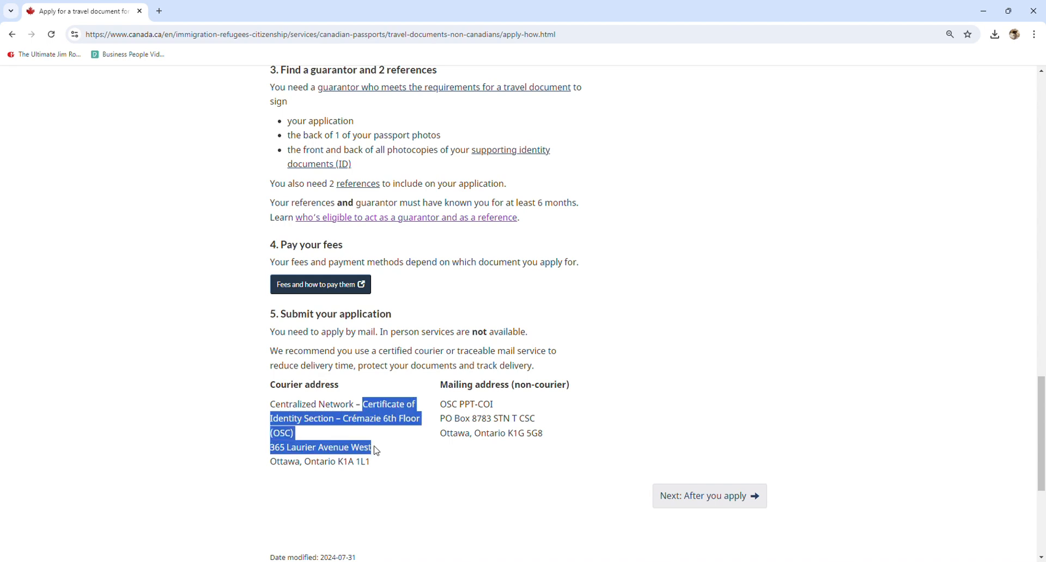
left_click(343, 411)
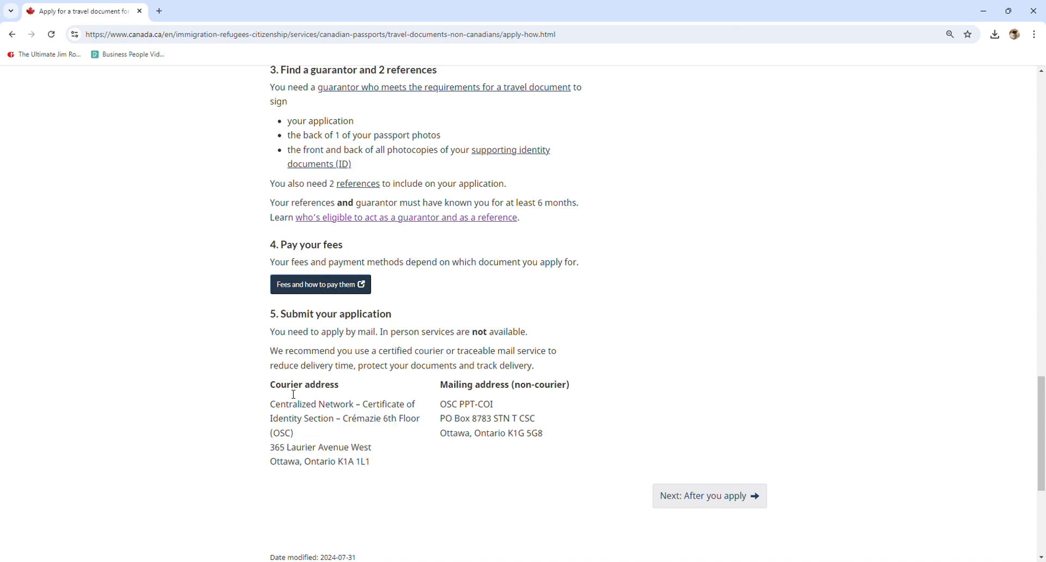
left_click_drag(277, 392, 342, 389)
left_click(334, 406)
left_click_drag(372, 465, 302, 409)
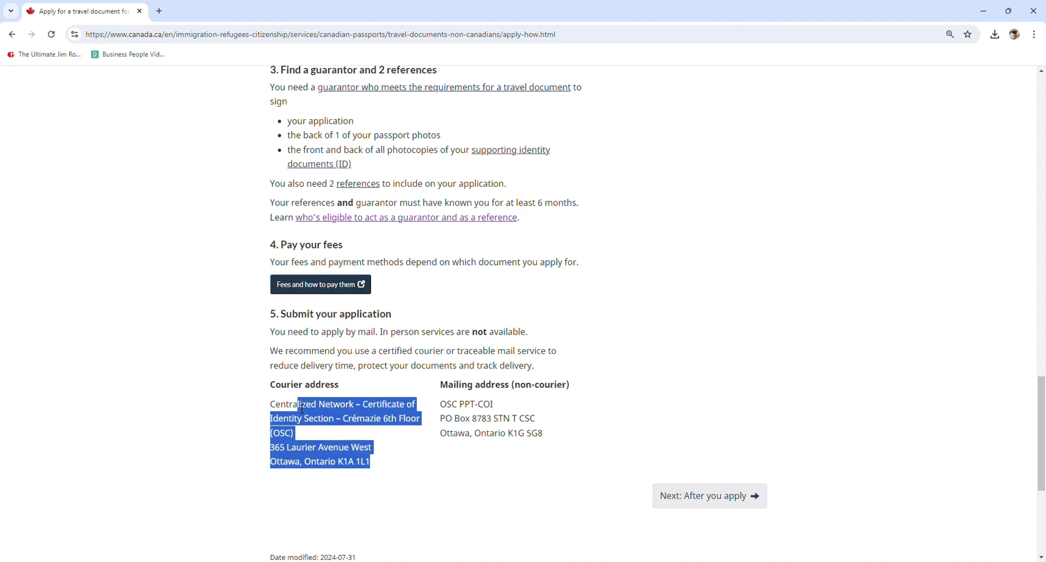
left_click(343, 407)
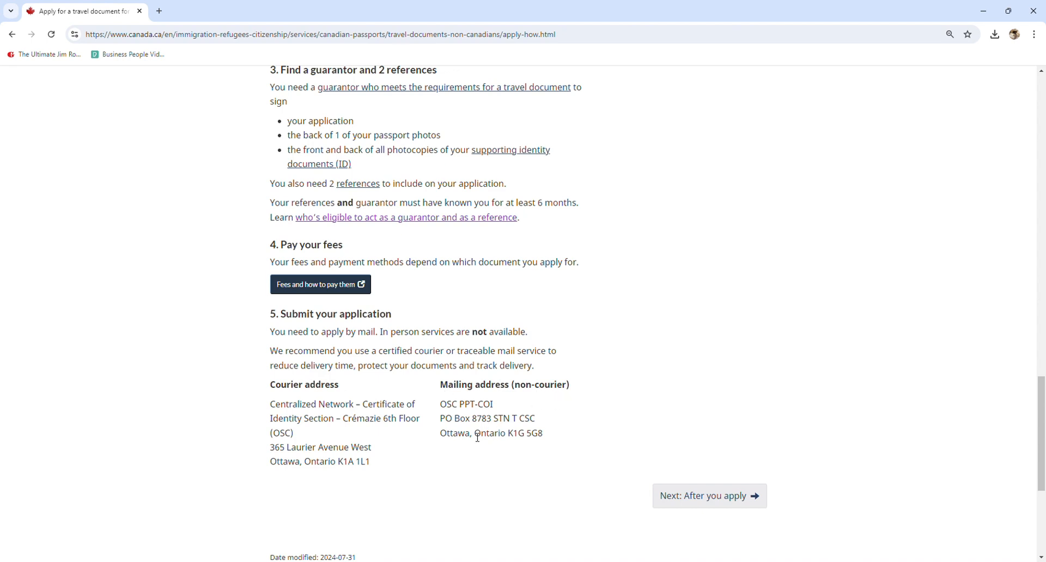
left_click_drag(442, 404, 554, 435)
left_click(554, 435)
- Download the adult travel document application PPTC 190, and switch to the prefilled travel doc.pdf in Adobe Acrobat
scroll(539, 376, "up", 3)
scroll(528, 367, "up", 15)
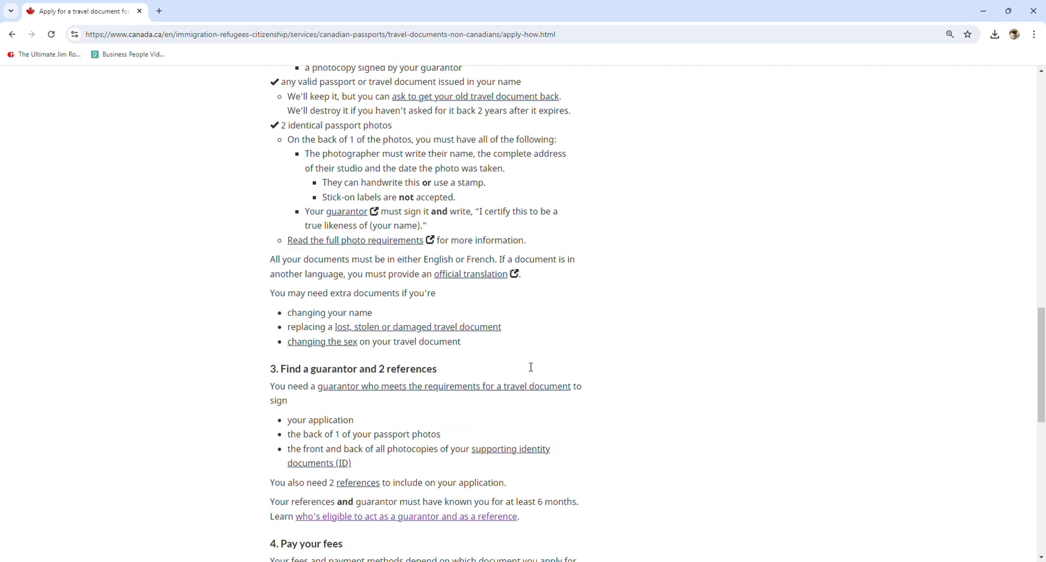
scroll(532, 368, "down", 7)
scroll(531, 367, "down", 3)
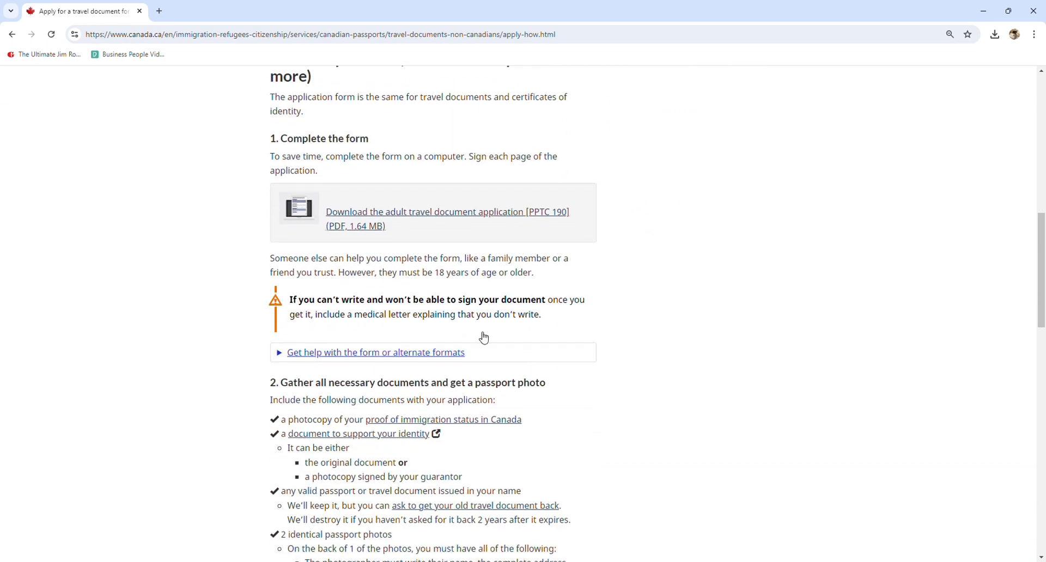
left_click(386, 219)
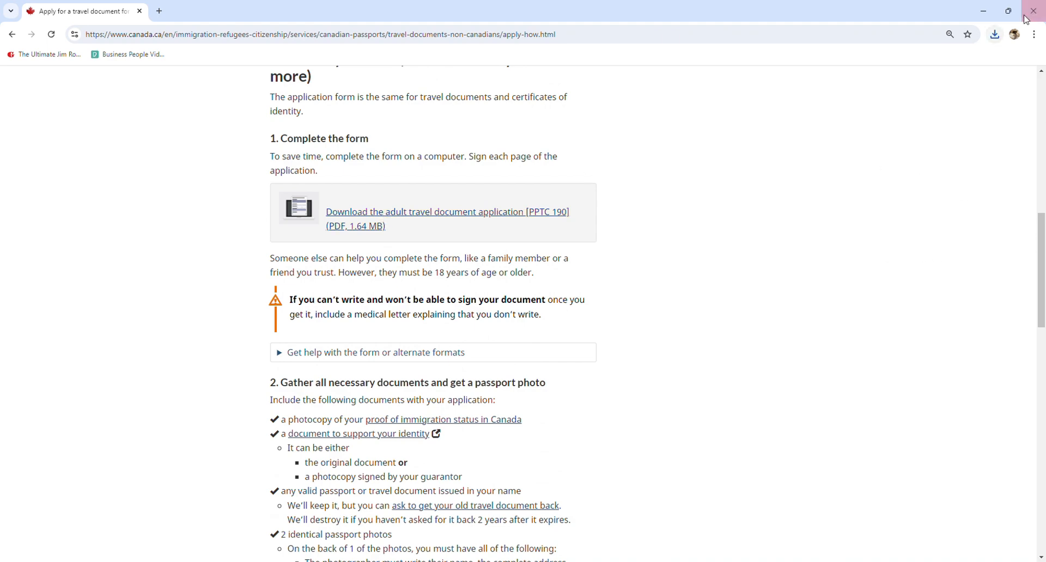
left_click(994, 12)
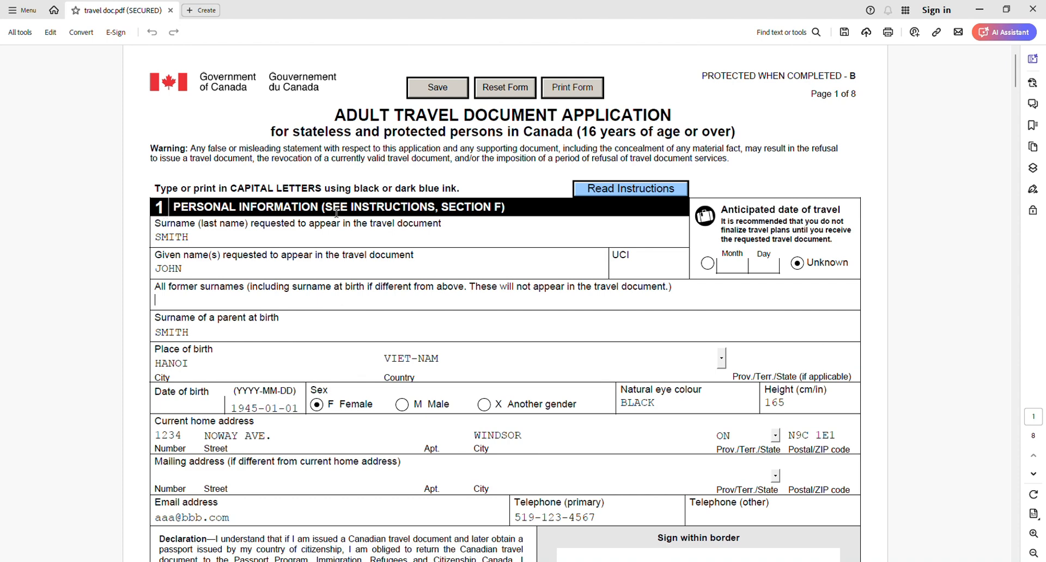
- Review the section 1 personal information entries, from the surname and place of birth to the home address and contact details
left_click_drag(155, 224, 217, 224)
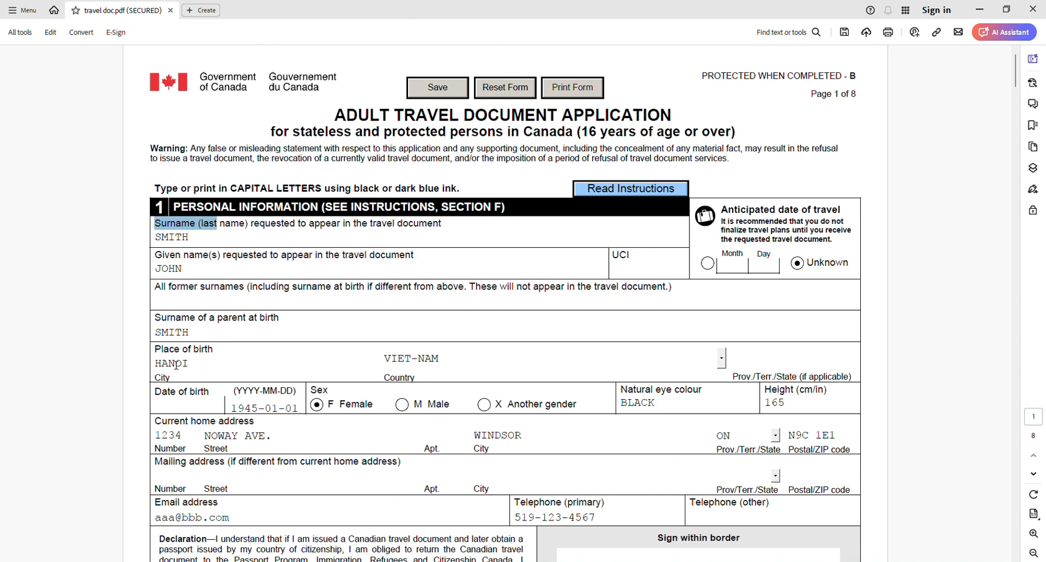
left_click_drag(155, 350, 224, 359)
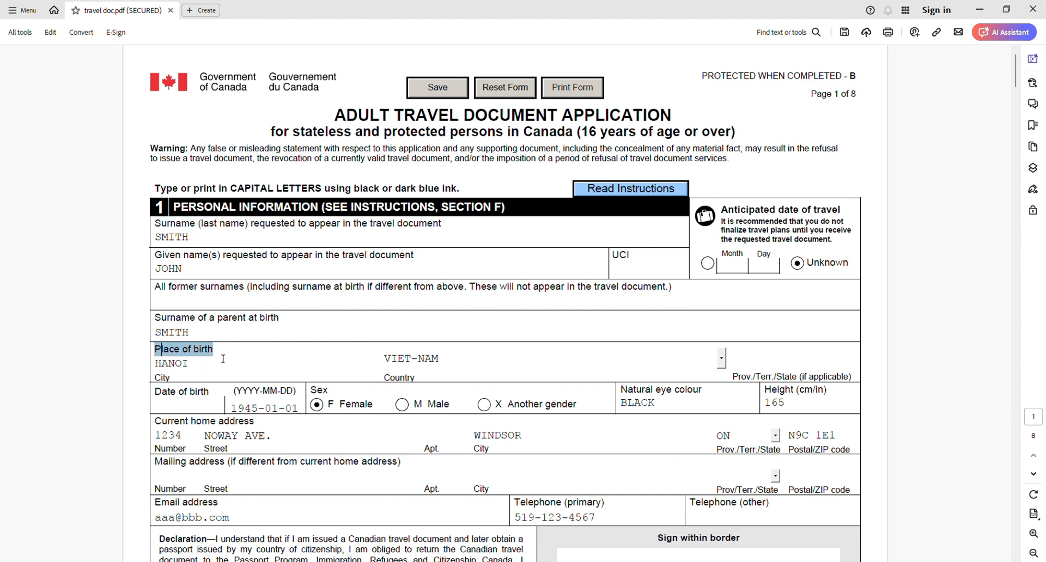
left_click(397, 385)
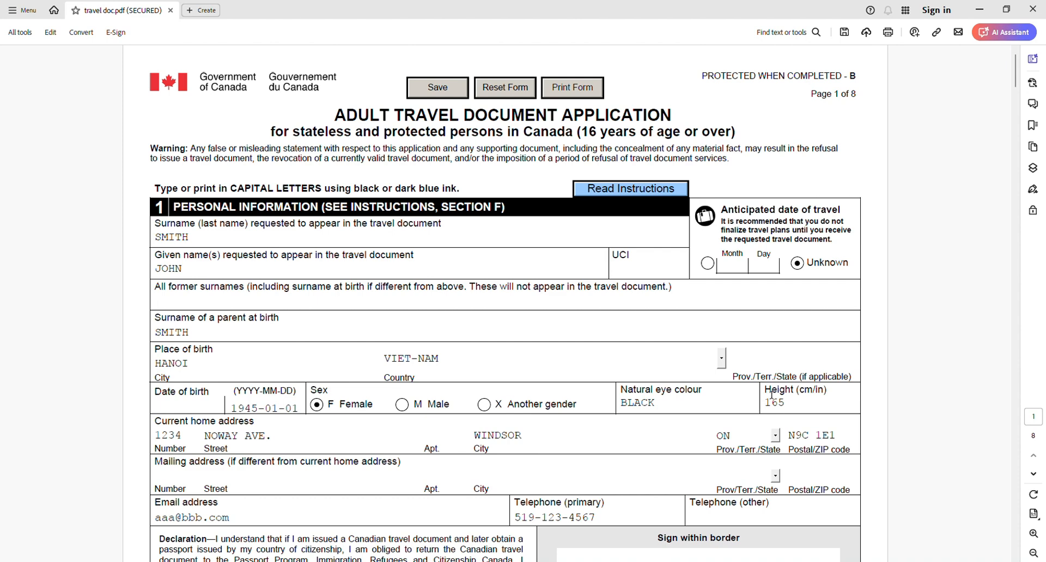
scroll(771, 396, "down", 1)
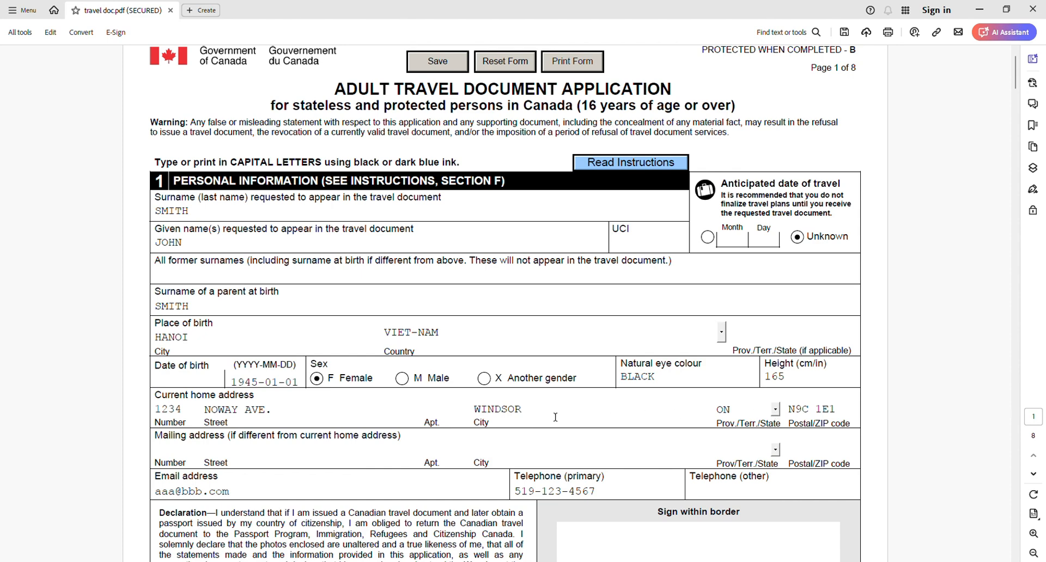
scroll(555, 417, "down", 4)
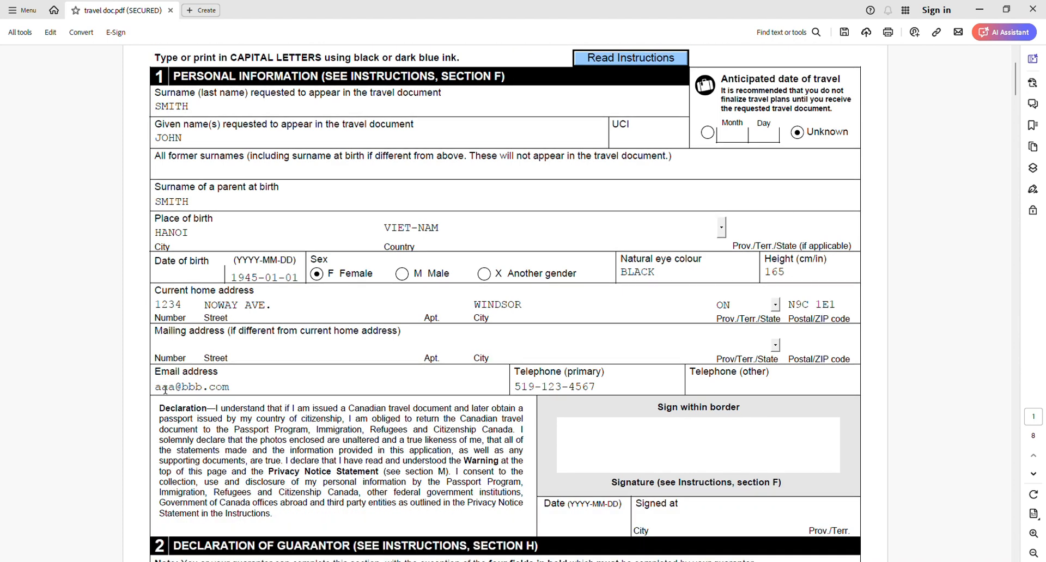
left_click_drag(159, 391, 237, 390)
left_click(237, 390)
scroll(539, 385, "down", 1)
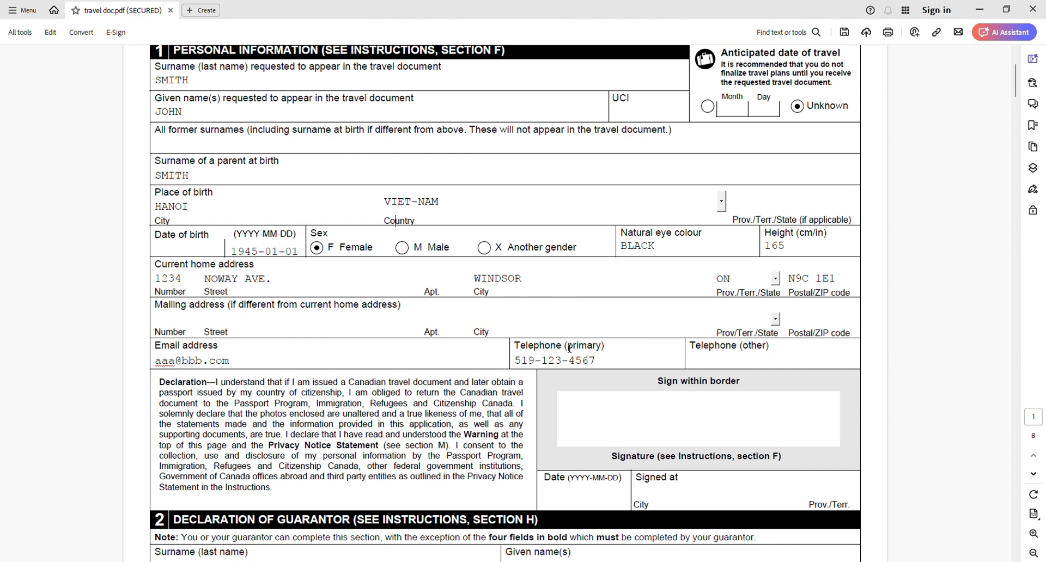
- Switch the anticipated date of travel to a specific month and day, and return it to "Unknown"
scroll(569, 348, "up", 1)
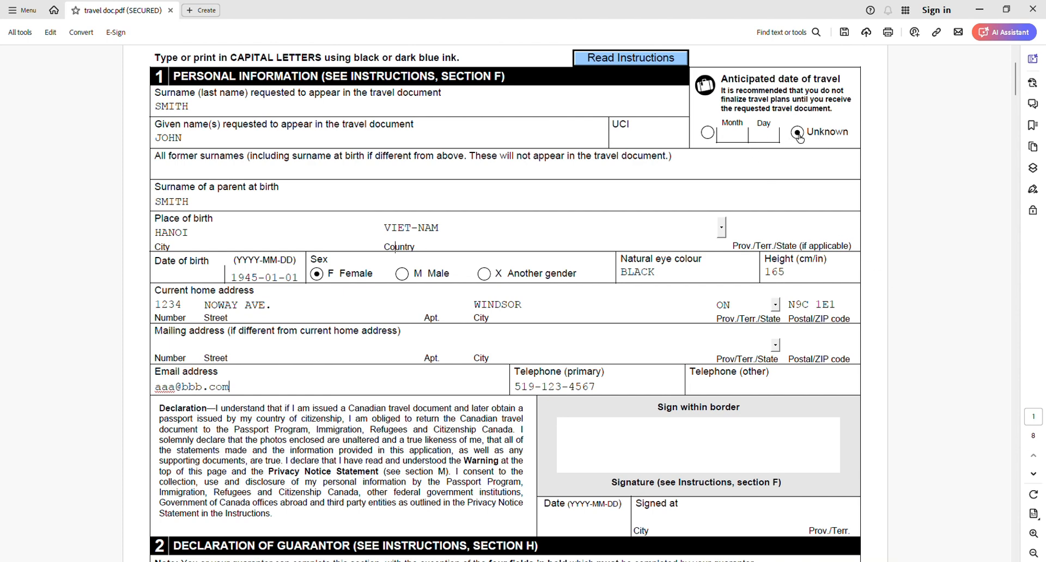
left_click(709, 140)
left_click(801, 135)
- Read the applicant's signature area and the section 2 Declaration of Guarantor, including its declaration text
scroll(670, 349, "down", 8)
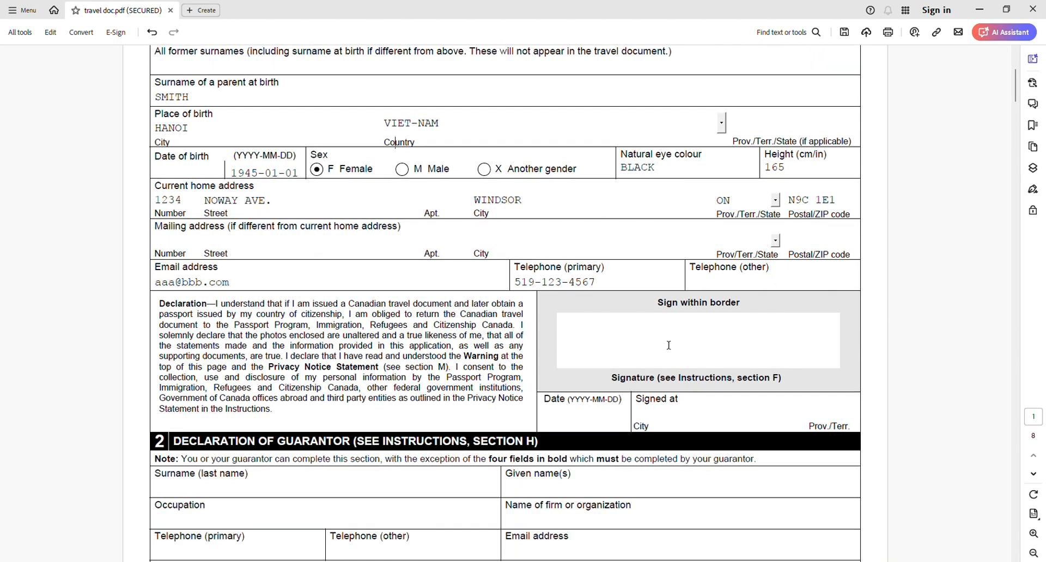
scroll(582, 340, "down", 1)
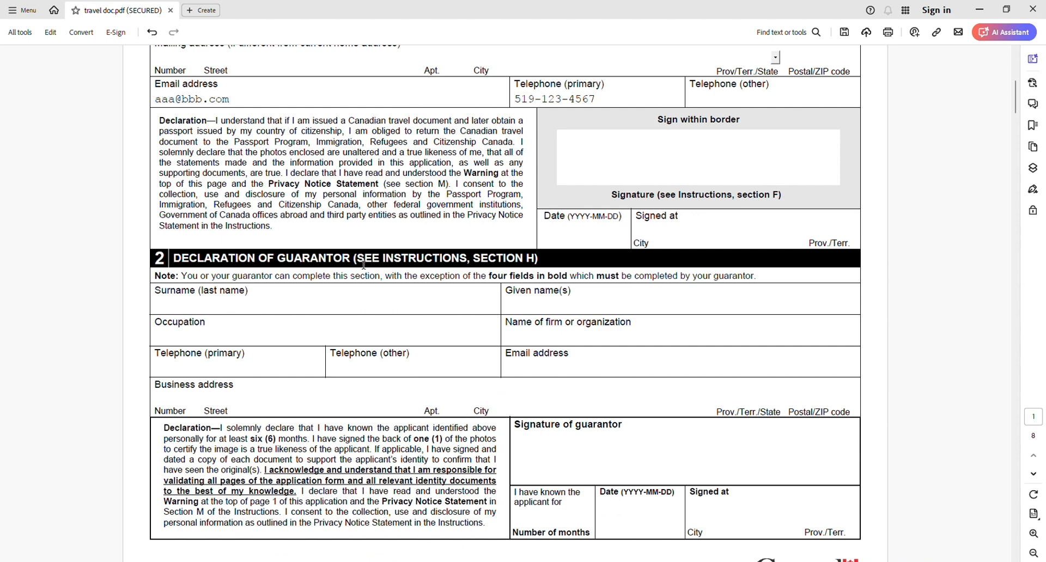
scroll(364, 265, "down", 1)
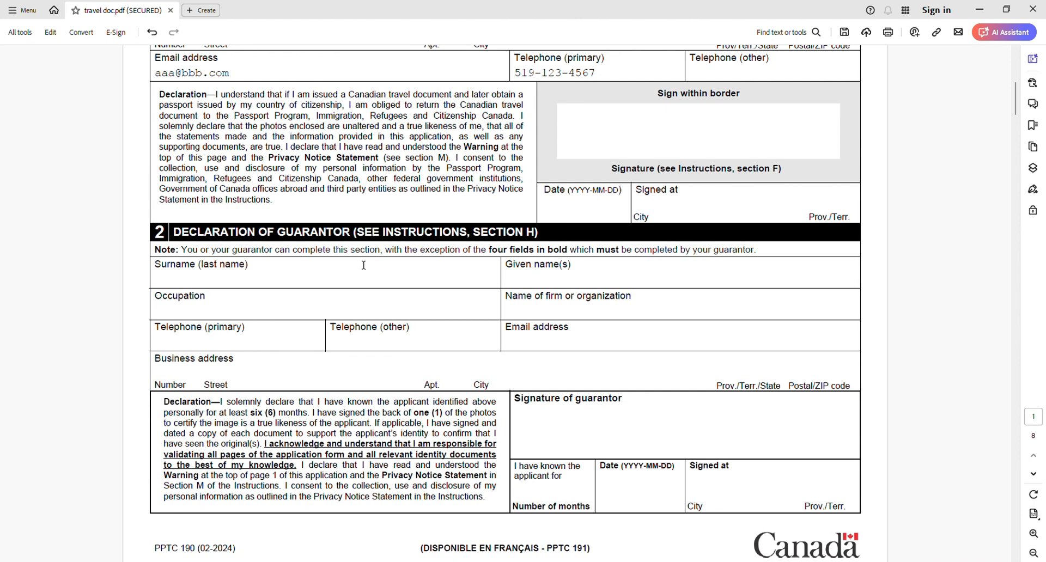
scroll(367, 322, "up", 1)
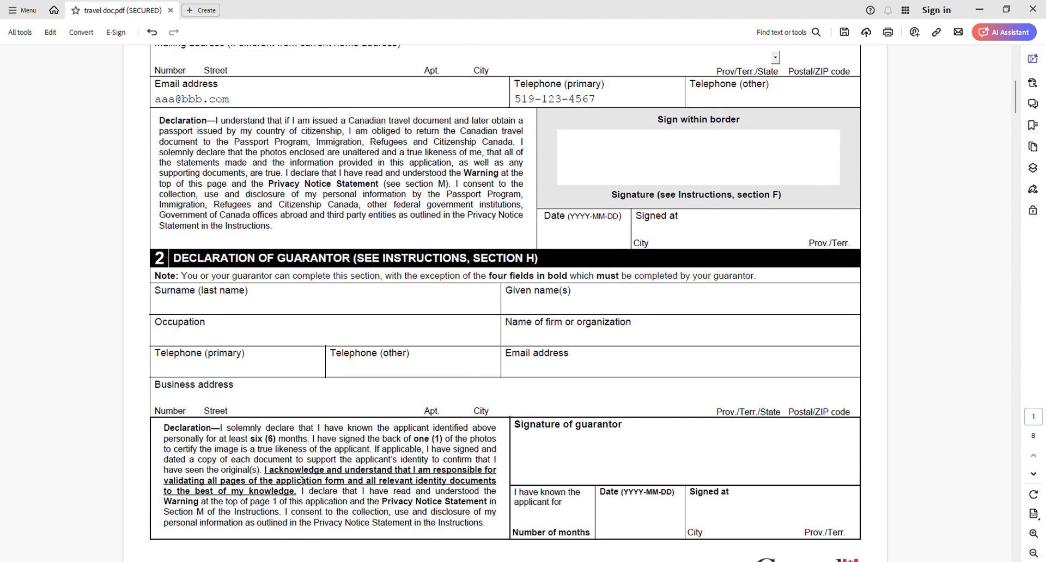
left_click_drag(259, 445, 298, 444)
left_click(294, 445)
- Examine the guarantor criteria, eligible occupations and required guarantor tasks in the form's page 6 instructions
left_click_drag(1016, 107, 996, 402)
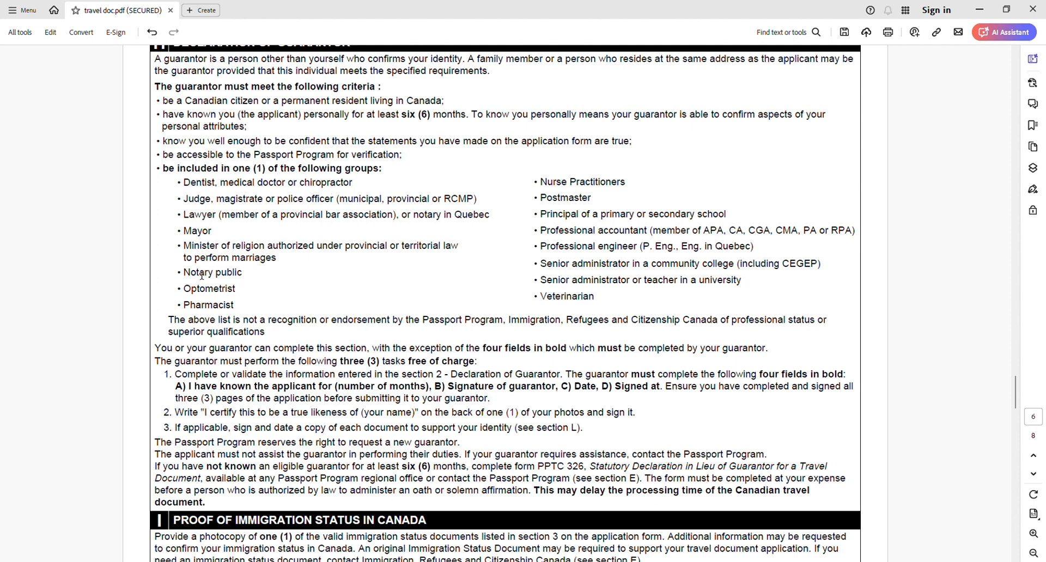
left_click_drag(184, 184, 655, 295)
left_click(655, 295)
left_click_drag(184, 183, 650, 308)
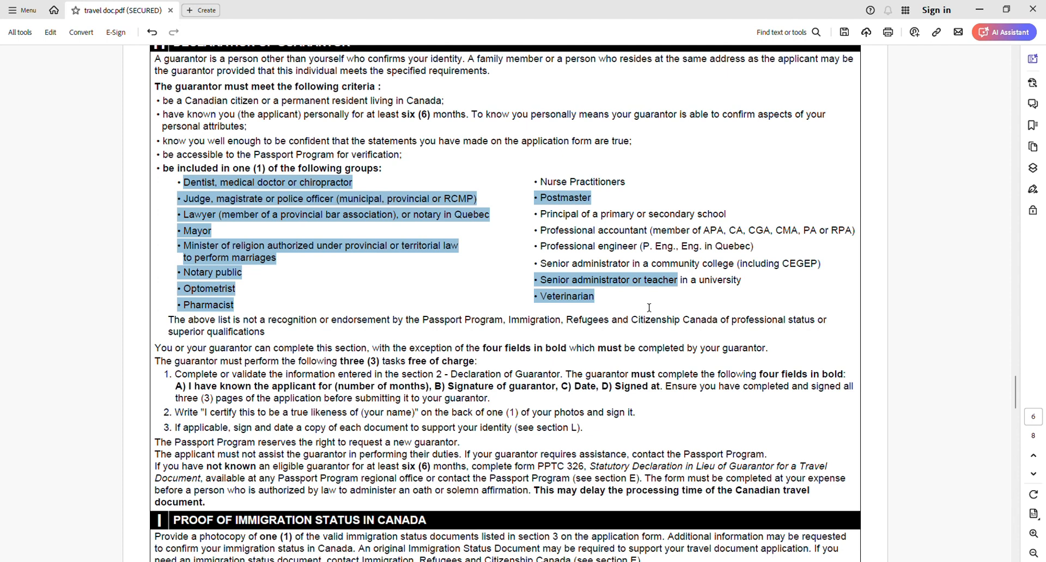
left_click(643, 306)
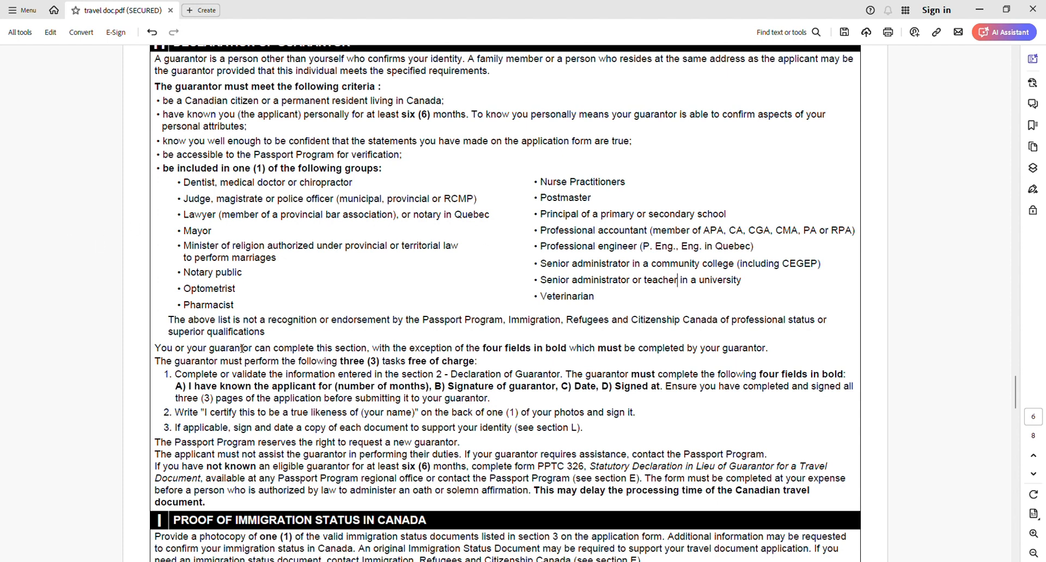
scroll(257, 360, "down", 1)
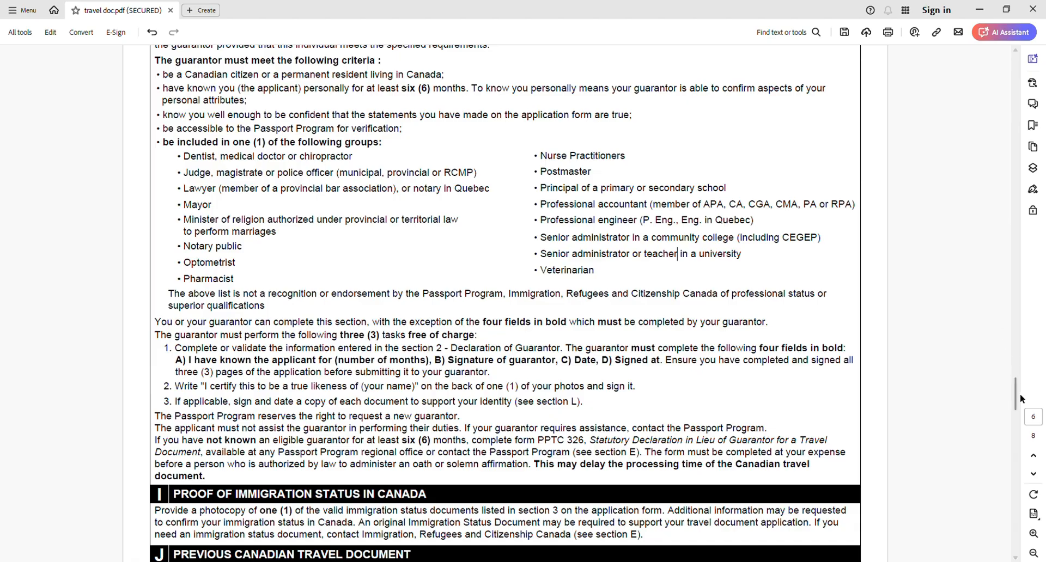
- Return to section 2 on page 1 and check the fields the guarantor must complete, including the date and signing location
left_click_drag(1016, 400, 1044, 77)
scroll(969, 125, "down", 8)
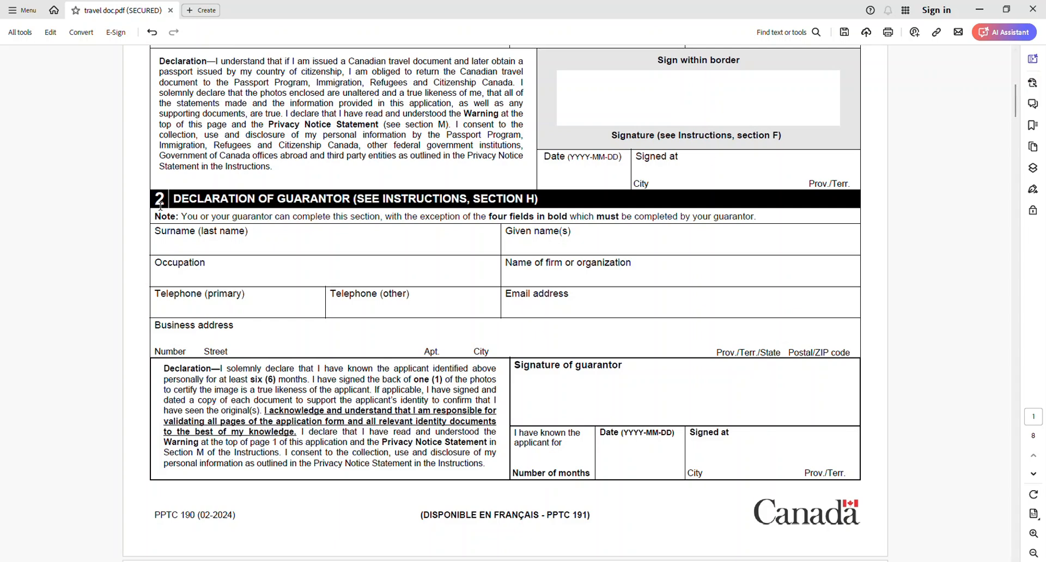
left_click_drag(156, 204, 567, 214)
left_click(571, 206)
left_click(585, 279)
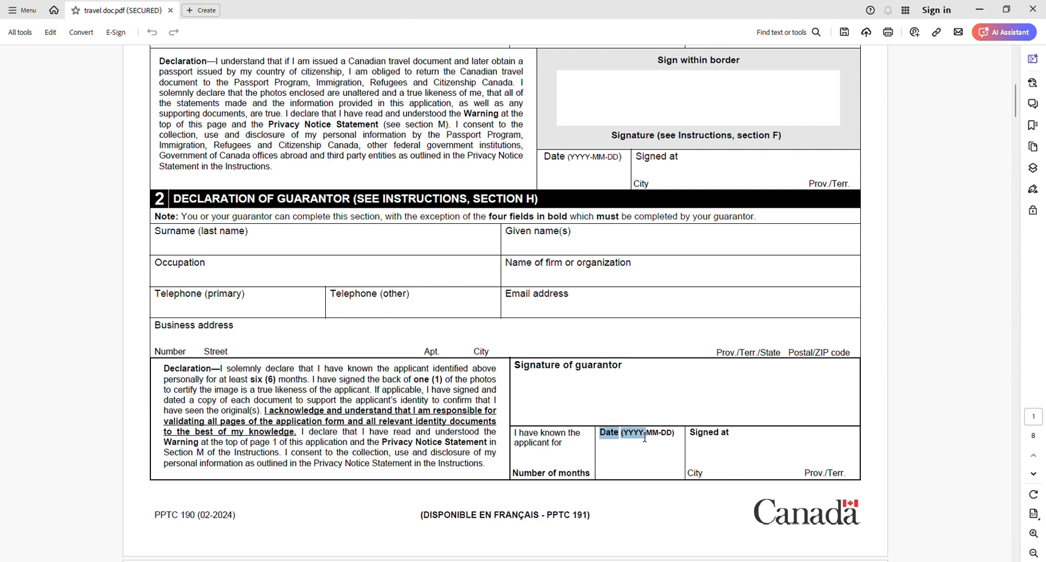
left_click(713, 472)
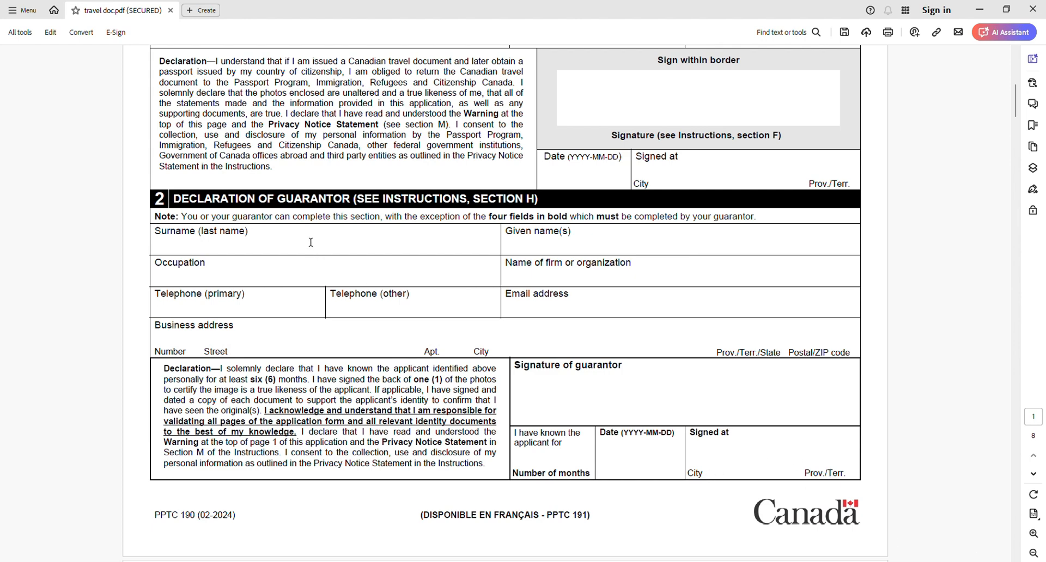
- Review section 3 on proof of immigration status and section 4 on previous Canadian travel documents
scroll(561, 407, "down", 5)
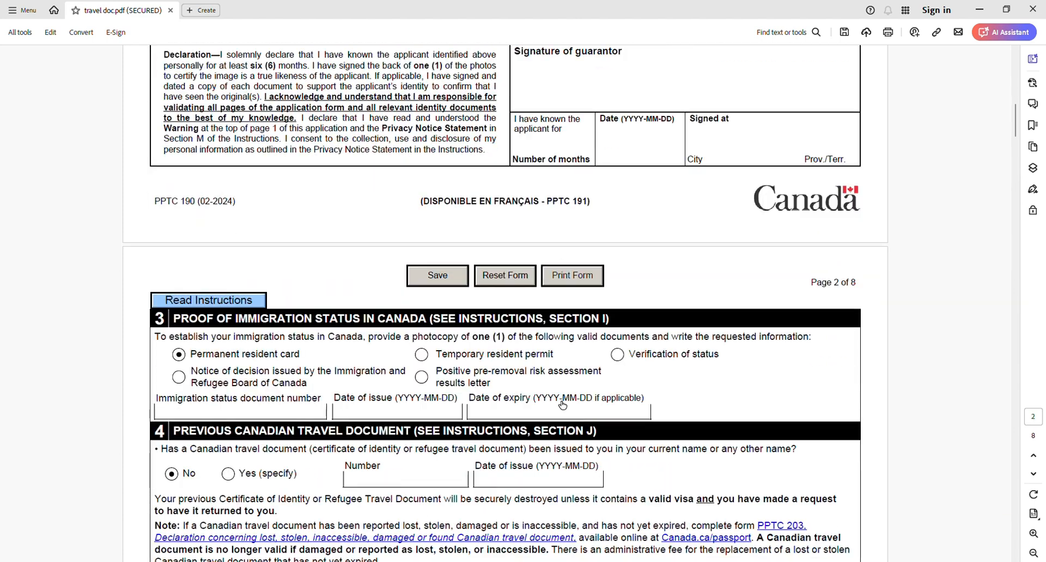
scroll(559, 401, "down", 2)
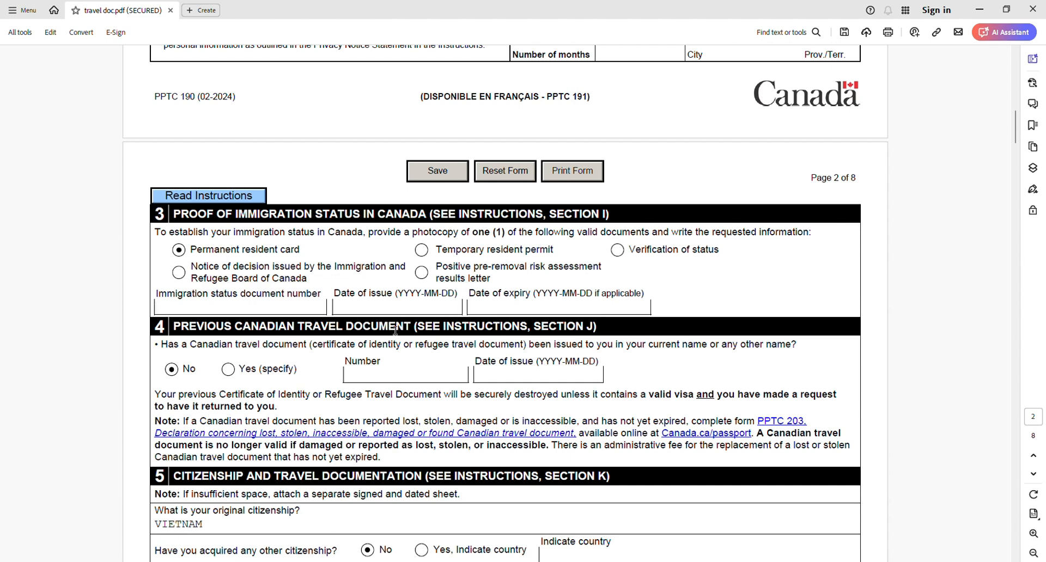
scroll(187, 339, "down", 1)
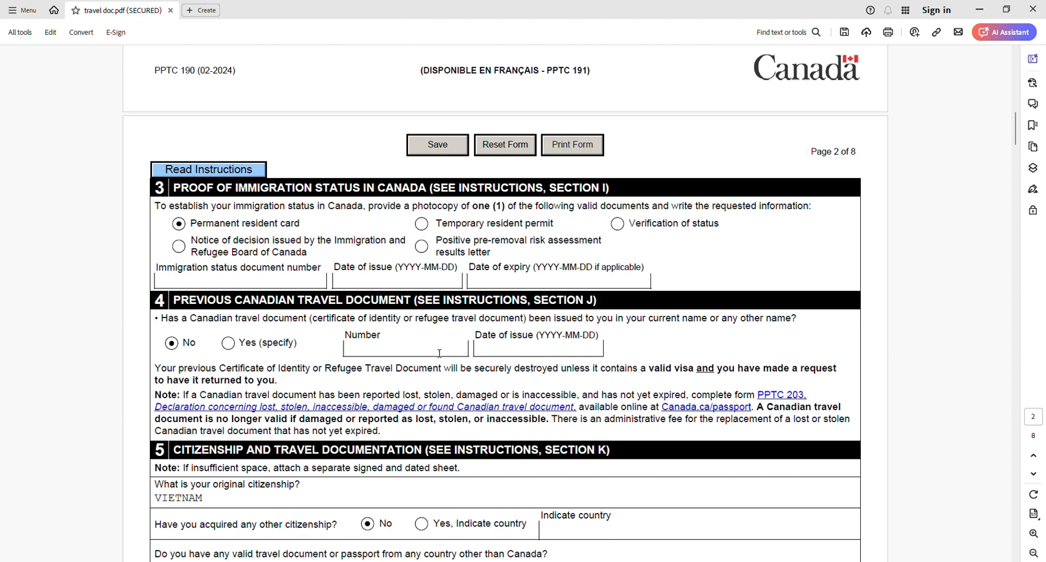
- Review the section 5 citizenship questions, with "No" selected for holding a valid travel document or passport from another country
scroll(433, 351, "down", 3)
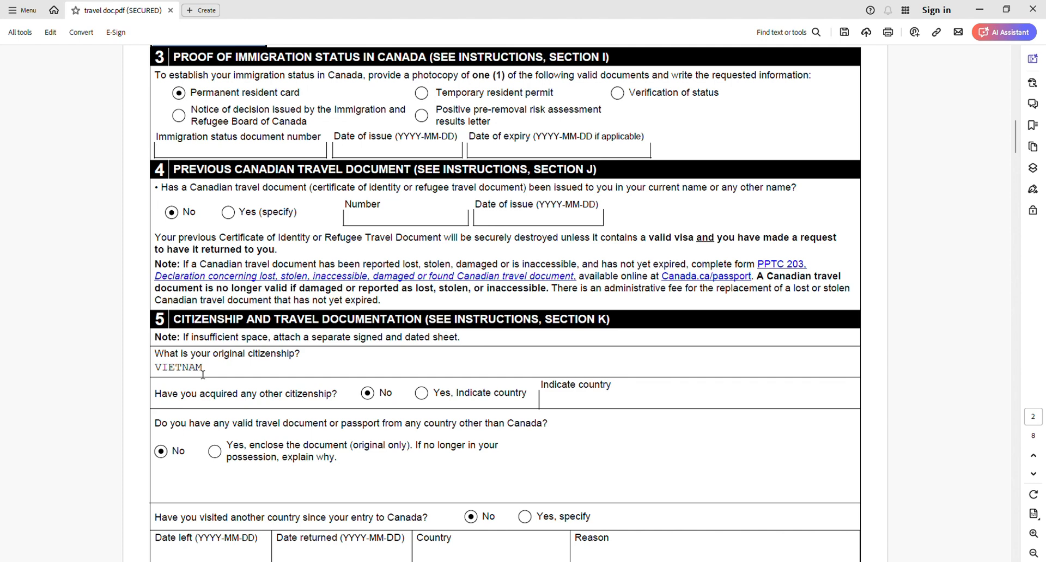
scroll(222, 383, "down", 1)
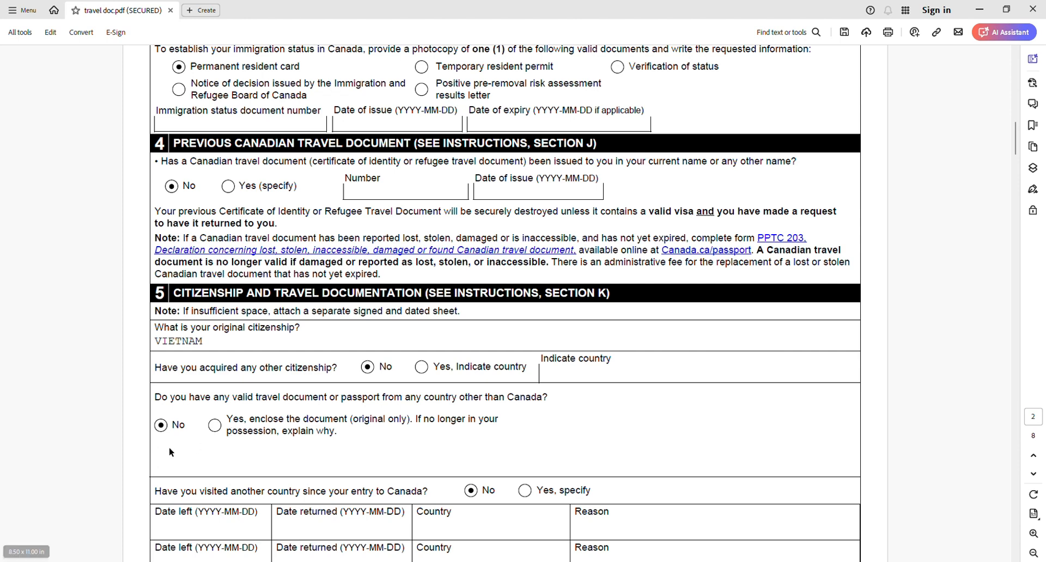
left_click(165, 428)
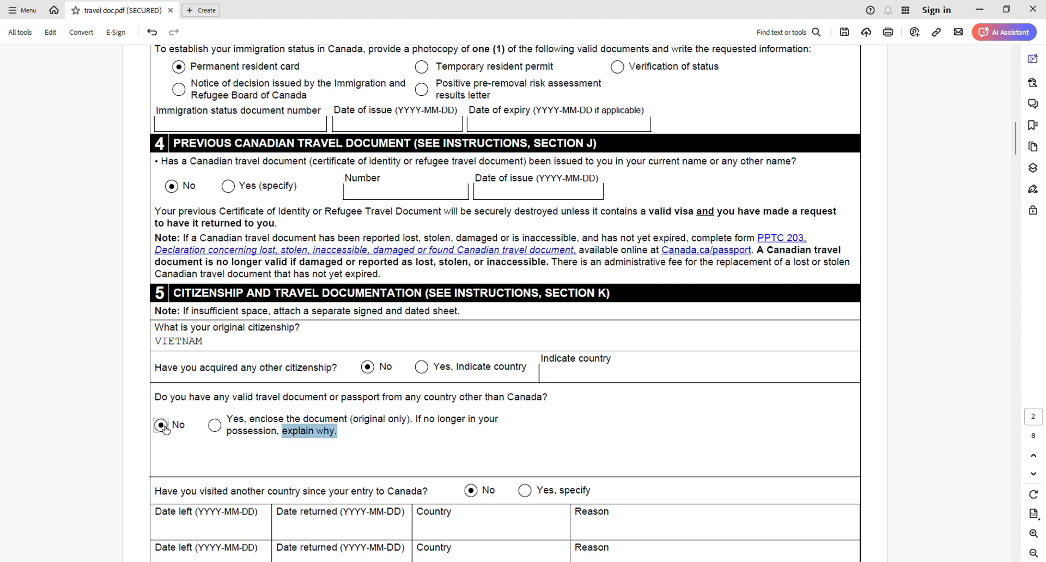
left_click(187, 397)
scroll(184, 414, "down", 2)
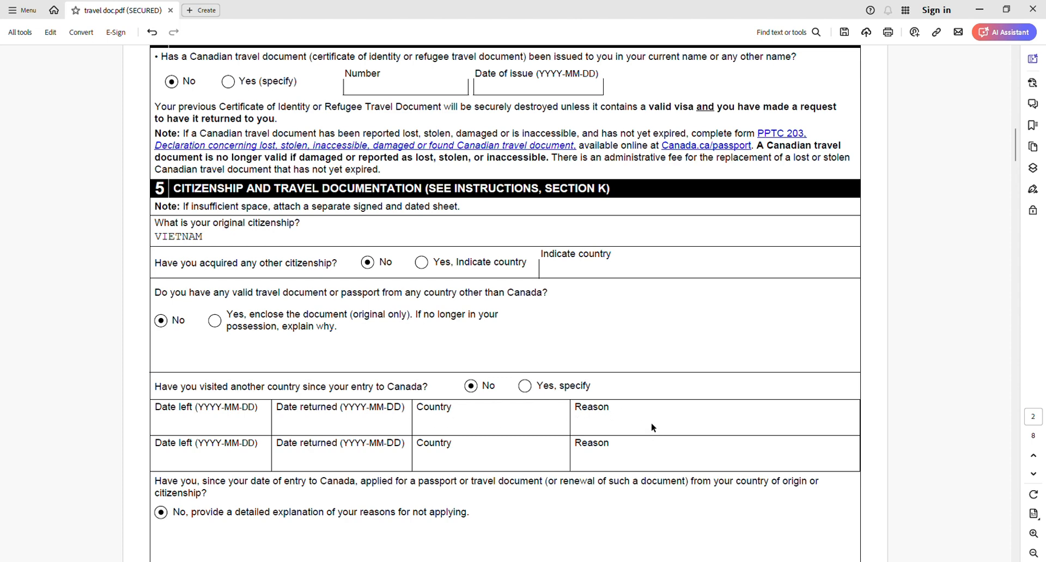
- Review the section 5 question on applying for a passport from the country of origin, and the section 6 identity documents
scroll(345, 468, "down", 3)
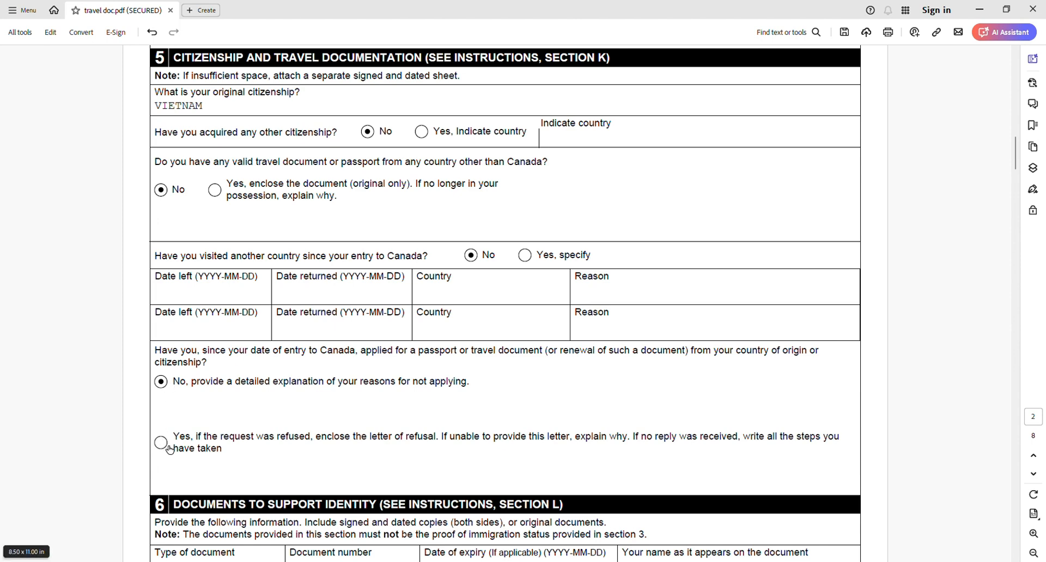
scroll(170, 449, "down", 2)
scroll(169, 449, "down", 3)
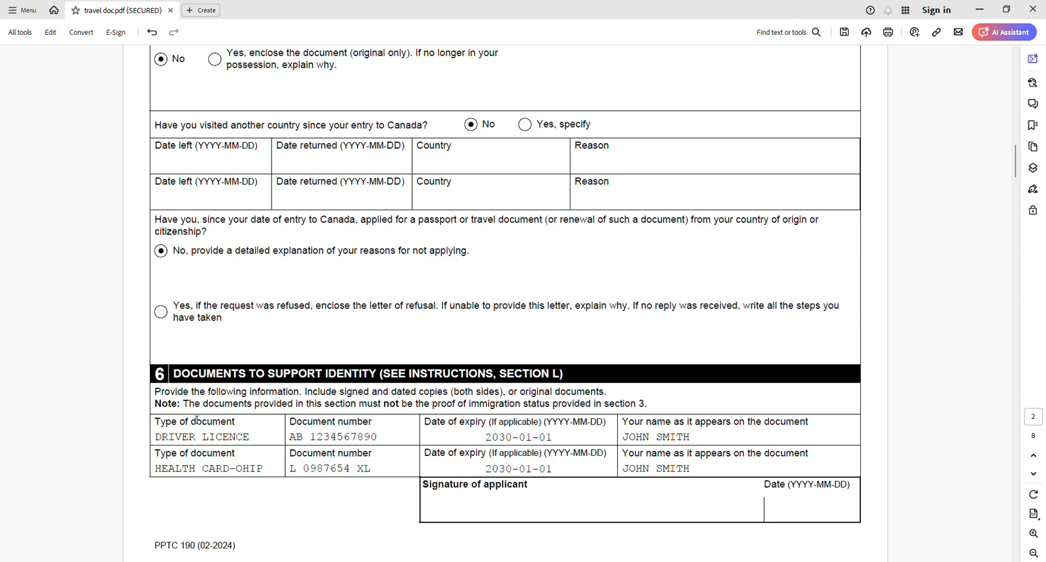
- Review the document numbers entered for the two identity documents in section 6
scroll(189, 430, "down", 1)
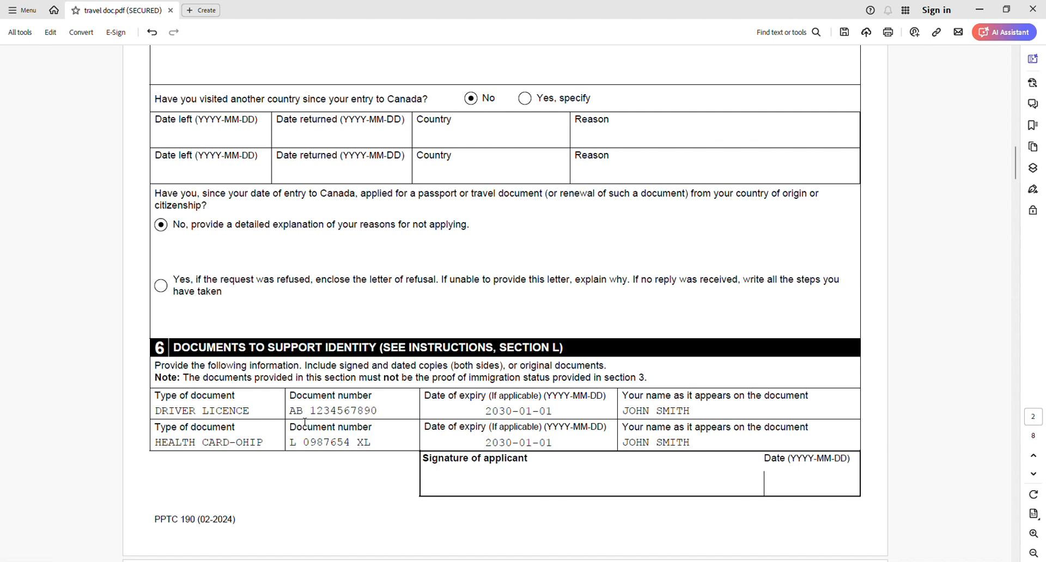
left_click_drag(293, 416, 372, 424)
left_click(362, 448)
- Try "Different from current home address" for the two-year address history in section 7A and restore "Same as current home address"
scroll(803, 478, "down", 14)
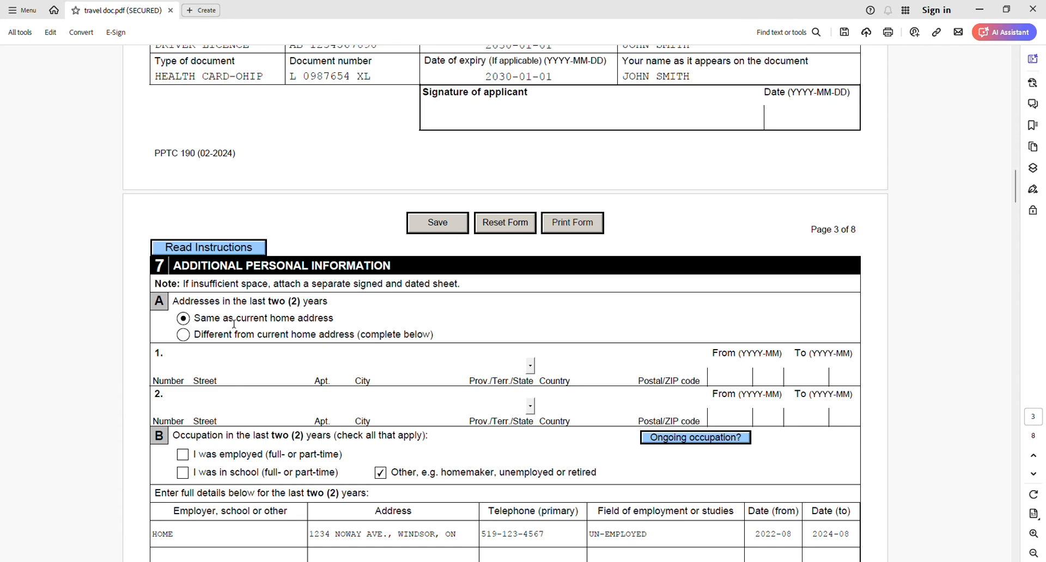
left_click(184, 336)
left_click(188, 323)
- Review the section 7B occupation details for the last two years, including the field of employment and the dates
scroll(188, 323, "down", 4)
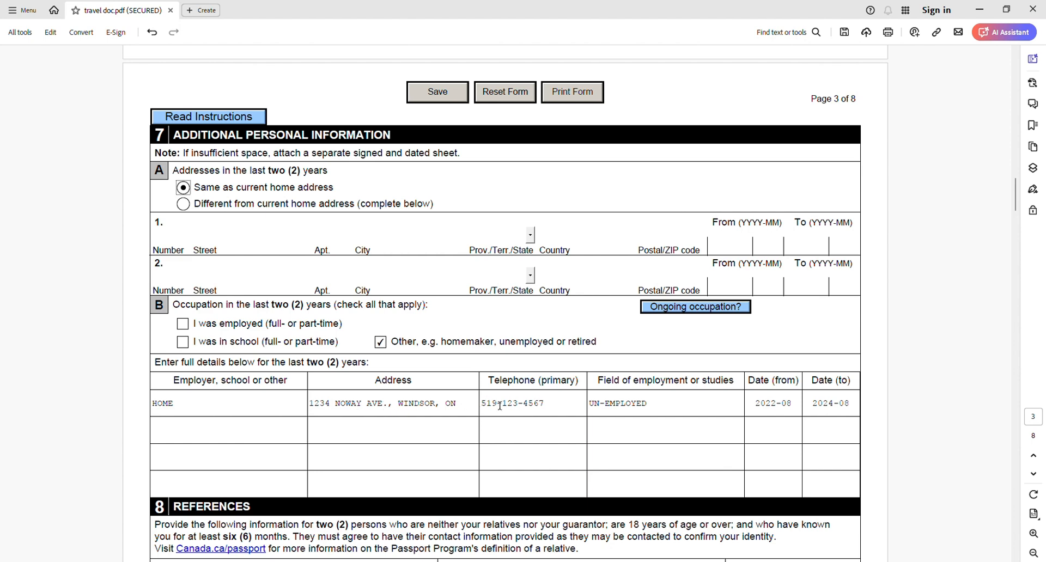
left_click_drag(593, 411, 661, 410)
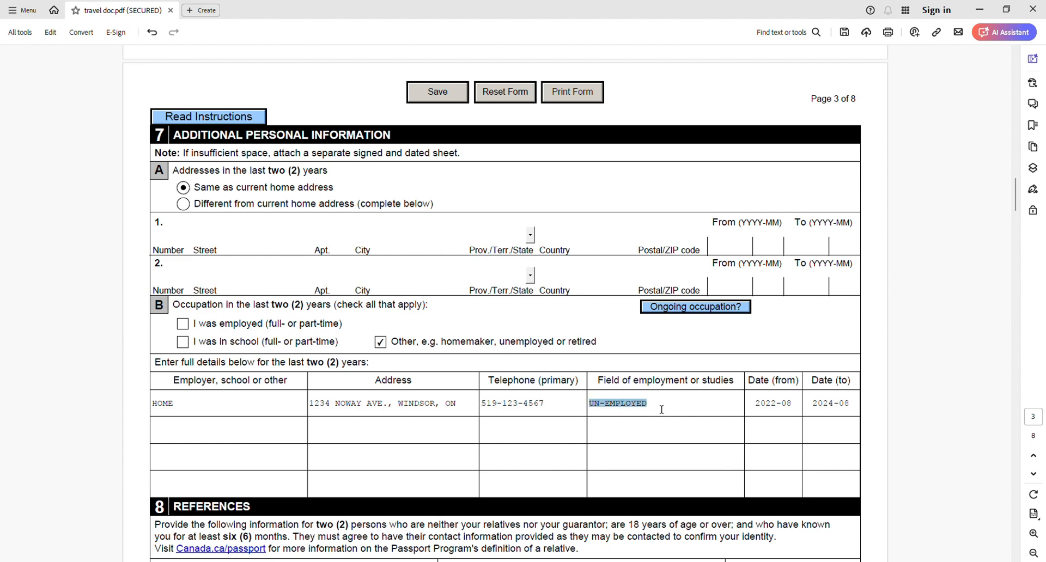
left_click(660, 411)
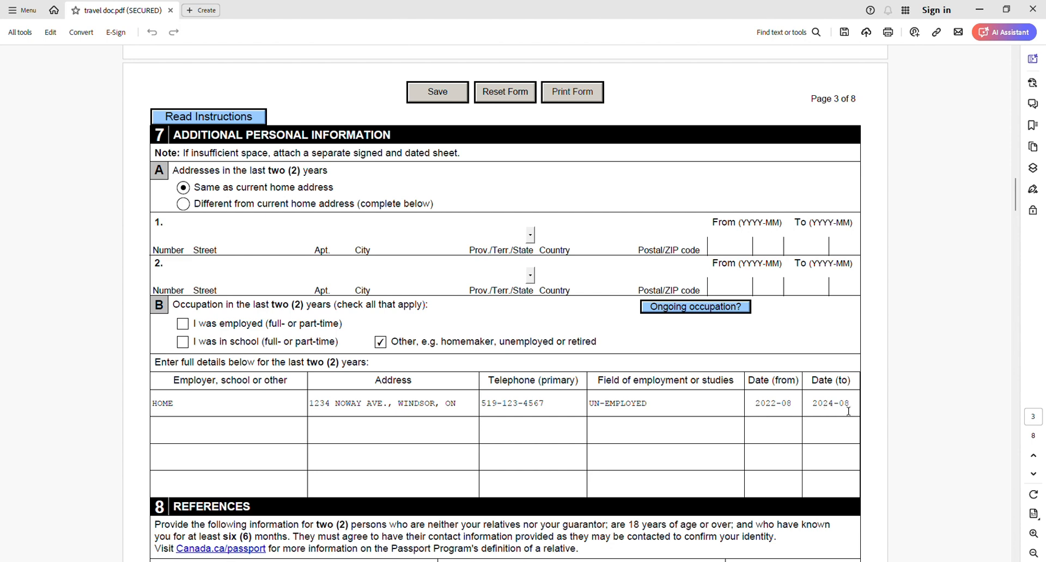
scroll(849, 411, "down", 1)
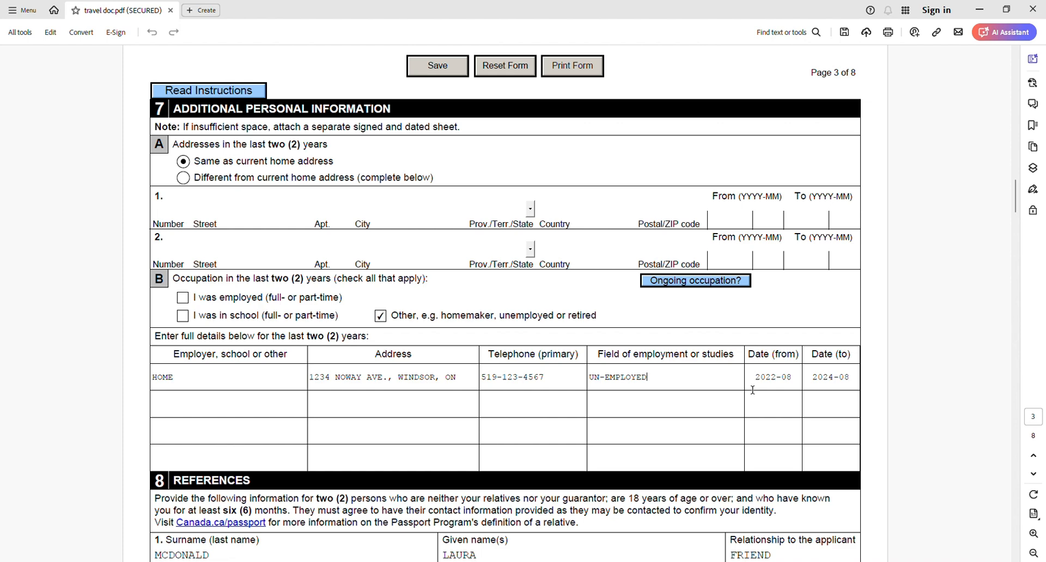
- Review the section 8 requirements for choosing two references who are neither relatives nor the guarantor
scroll(753, 390, "down", 3)
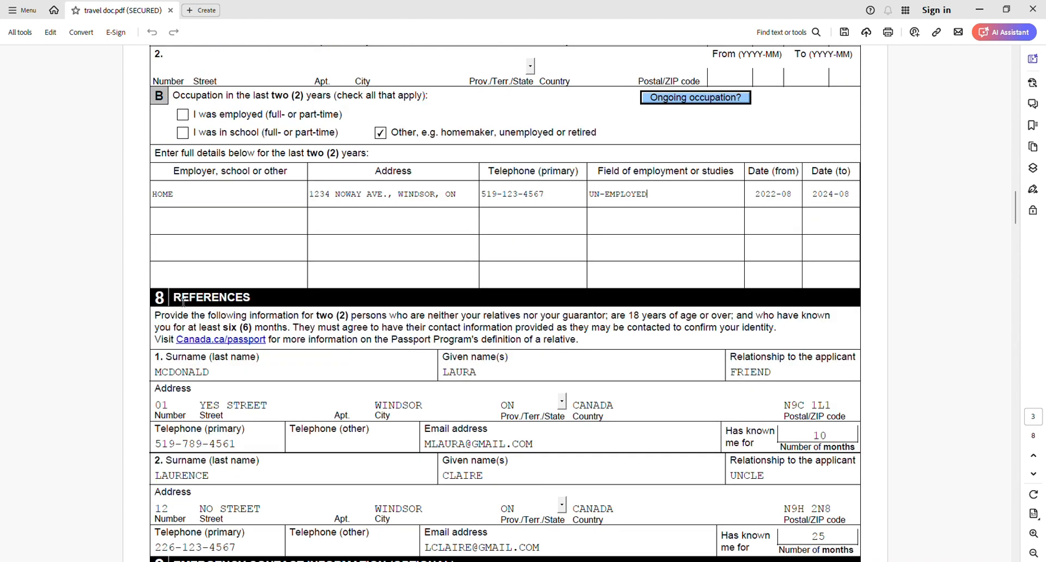
scroll(249, 302, "down", 1)
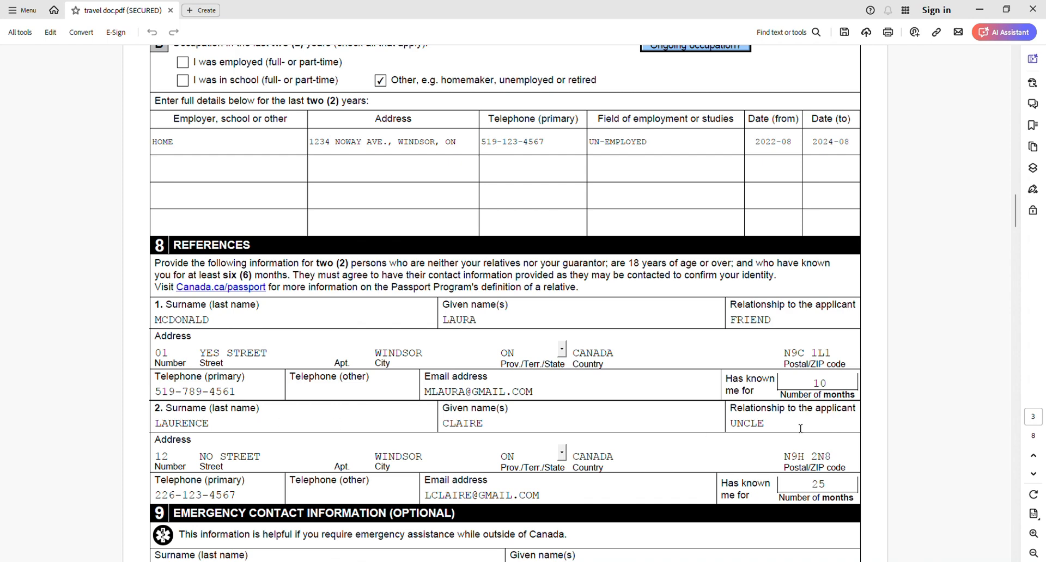
scroll(790, 432, "down", 2)
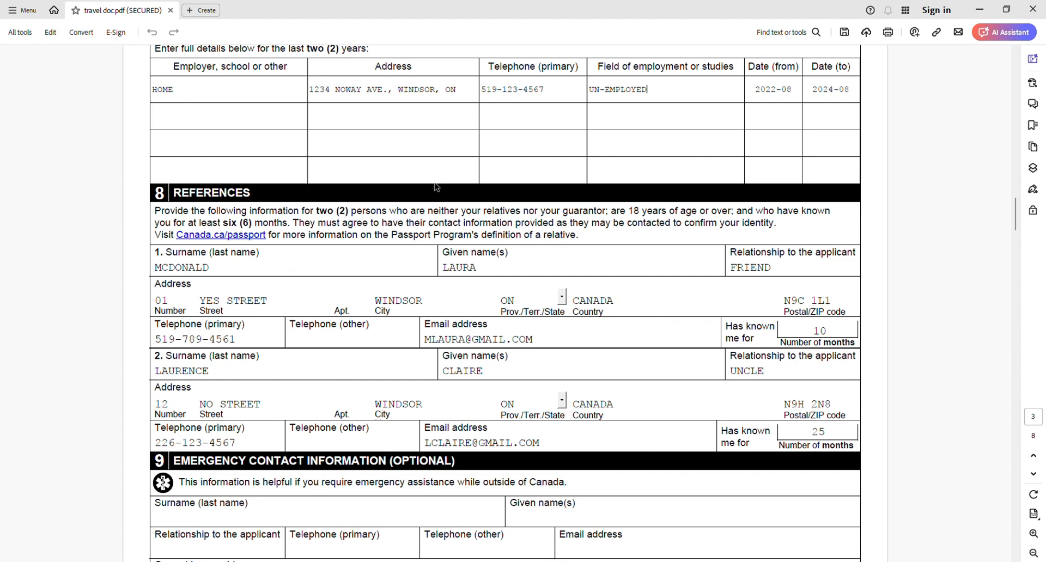
left_click_drag(461, 212, 518, 218)
left_click(519, 219)
- Change the second reference's relationship to the applicant in section 8 to FRIEND
left_click(772, 375)
double_click(737, 375)
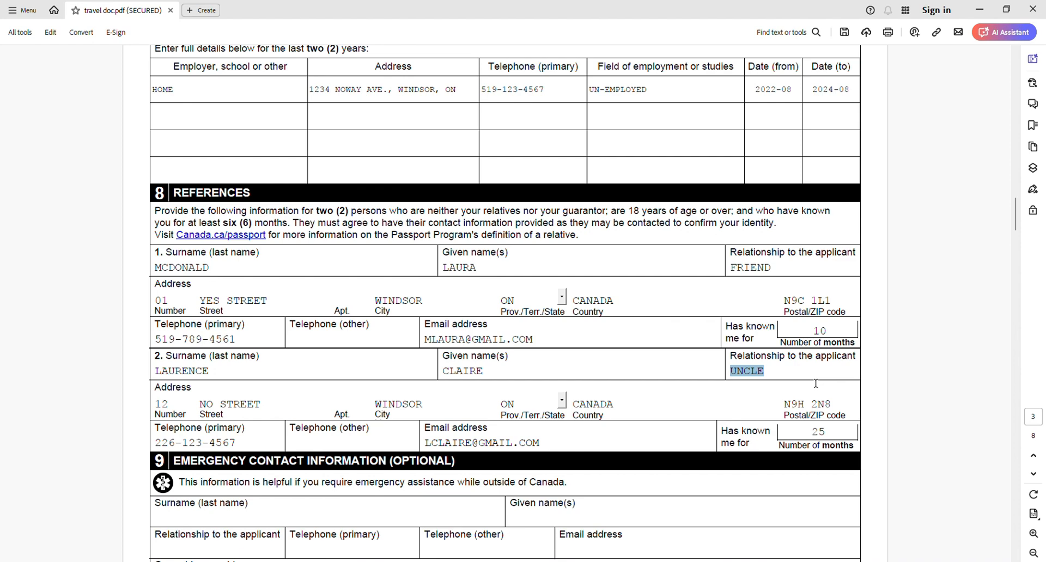
type("FRIEND")
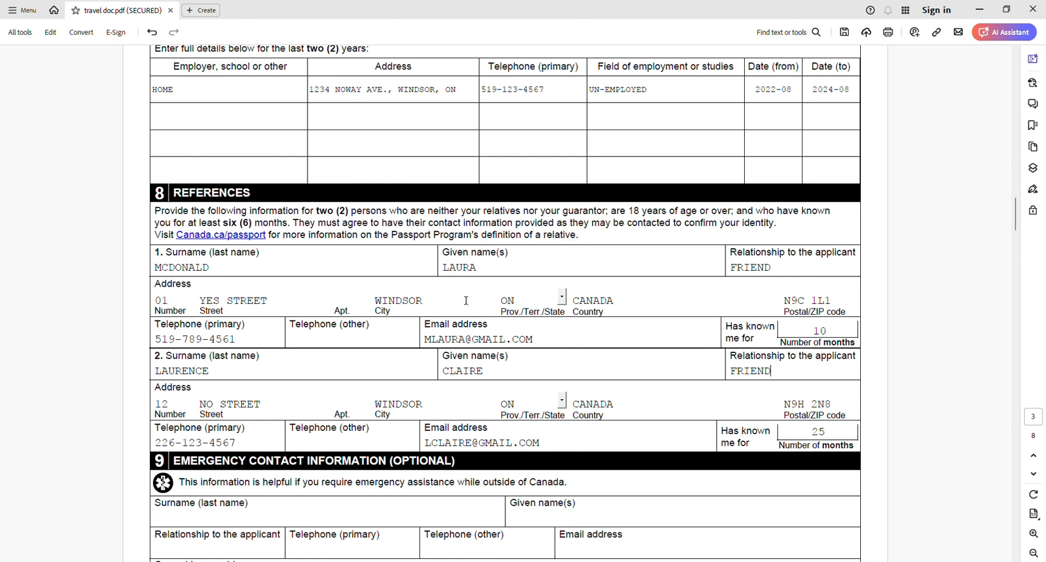
- Check the second reference's primary telephone, email address and number of months known in section 8
scroll(265, 404, "down", 2)
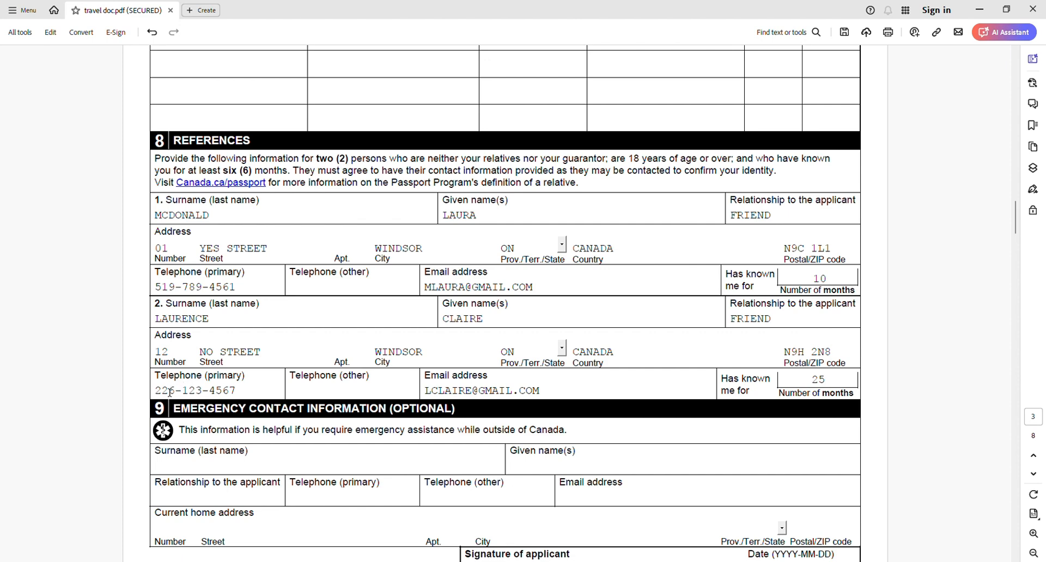
left_click_drag(162, 393, 249, 393)
left_click(249, 394)
left_click_drag(427, 393, 563, 390)
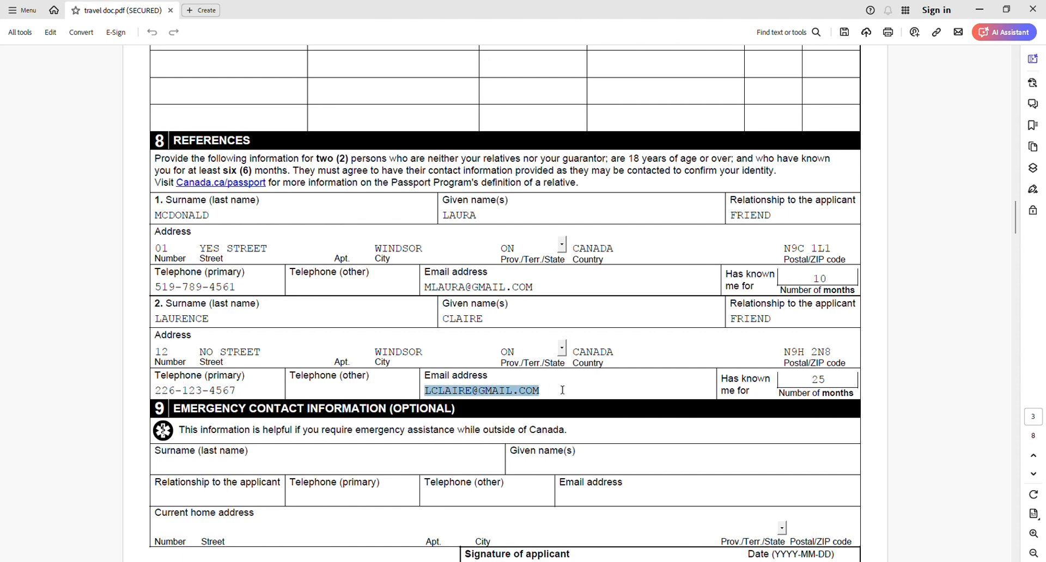
left_click(562, 391)
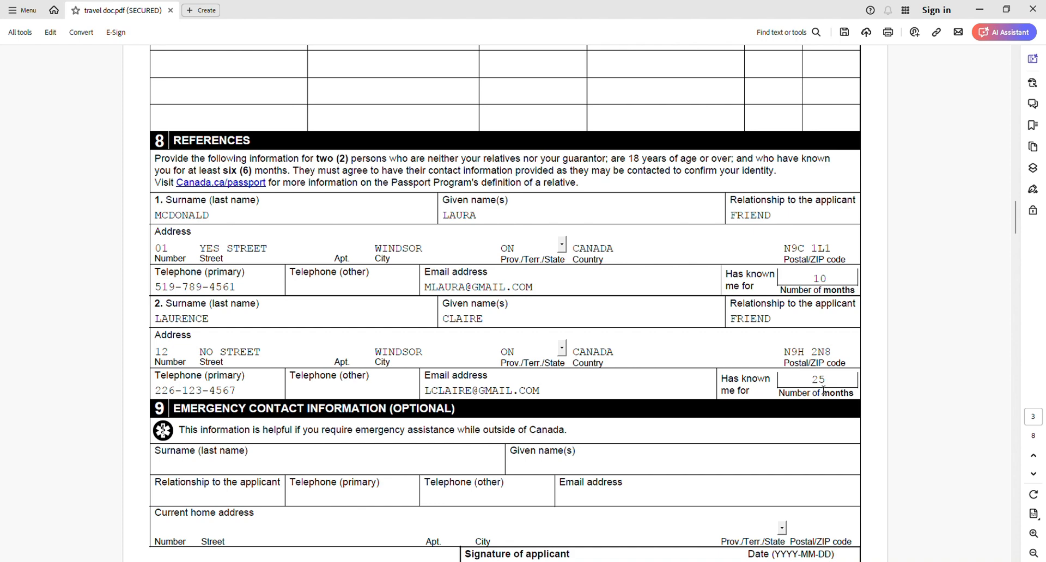
left_click_drag(824, 396, 859, 402)
- Review the optional emergency contact fields in section 9, including the surname and given names
scroll(755, 377, "down", 3)
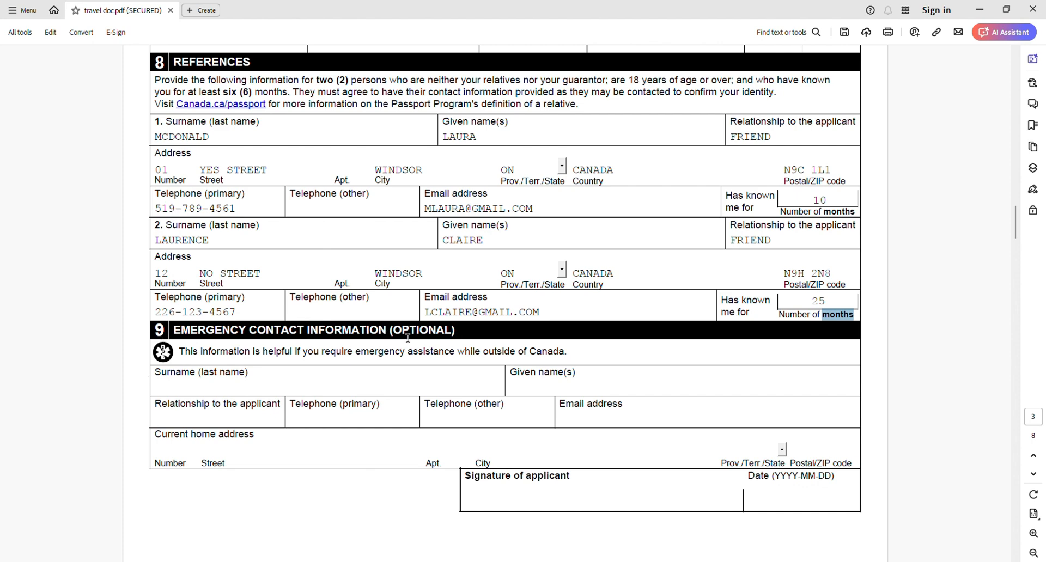
left_click_drag(395, 337, 250, 352)
left_click(250, 352)
left_click(218, 392)
left_click(538, 389)
scroll(744, 453, "down", 3)
- Look at where the form ends and the instructions begin on page 4 of 8
scroll(743, 452, "down", 2)
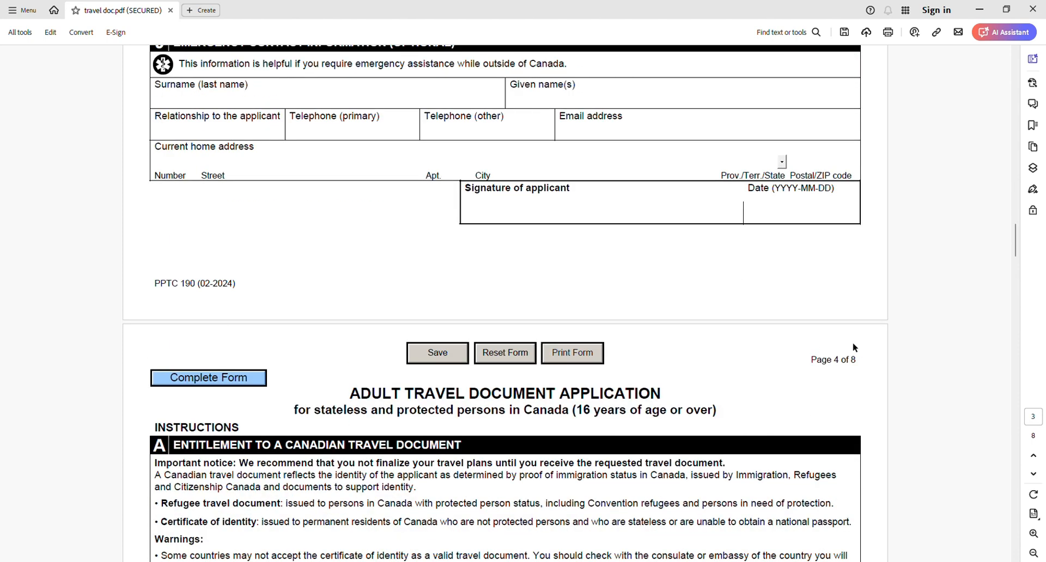
scroll(714, 369, "down", 1)
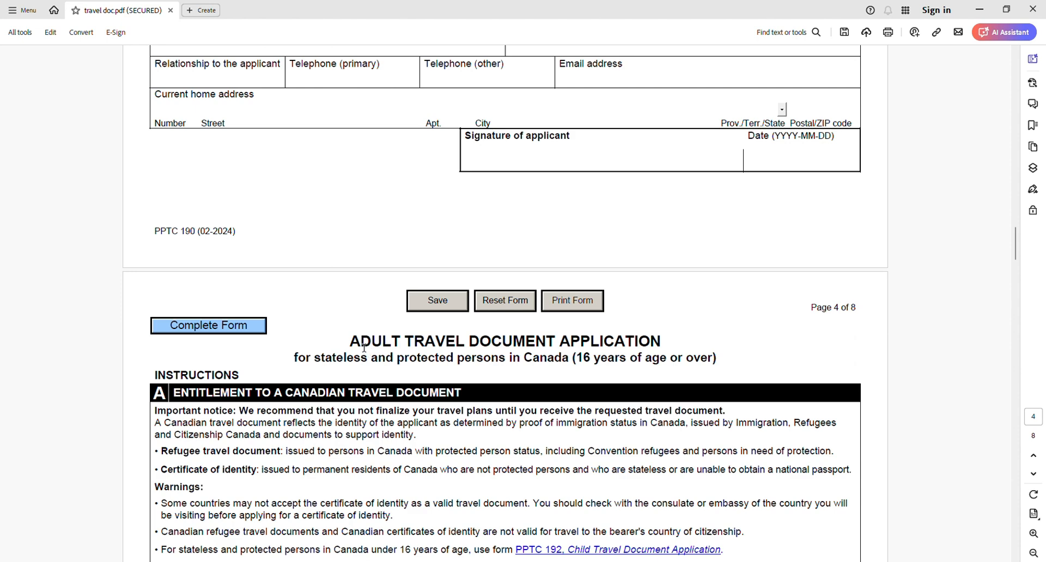
left_click_drag(834, 309, 858, 309)
left_click_drag(162, 382, 232, 378)
- Return to page 1 and look through pages 1 to 3 for the applicant and guarantor signature and date fields
scroll(959, 352, "up", 2)
left_click_drag(1020, 249, 1044, 76)
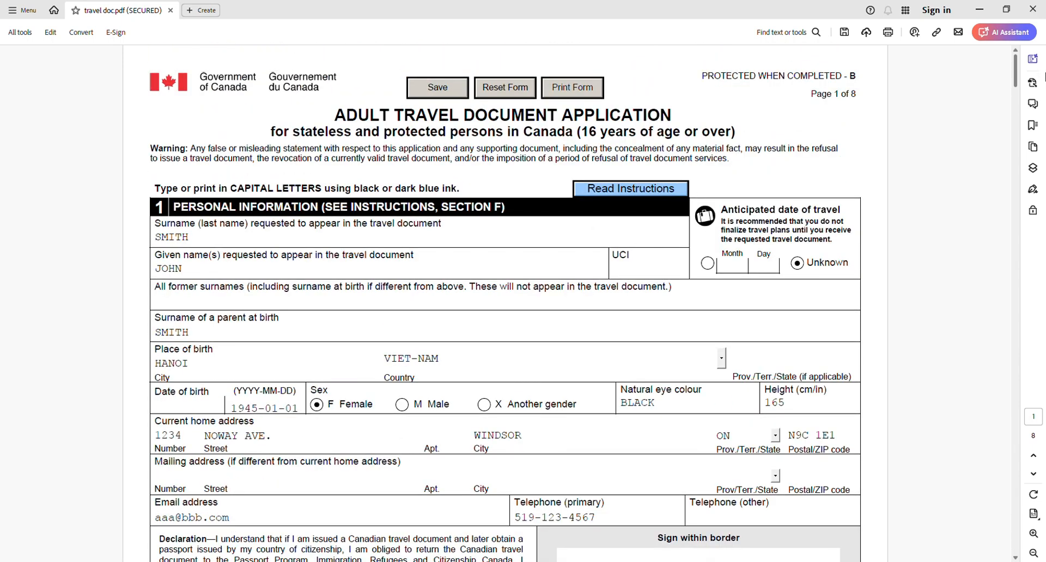
left_click_drag(1044, 77, 1044, 95)
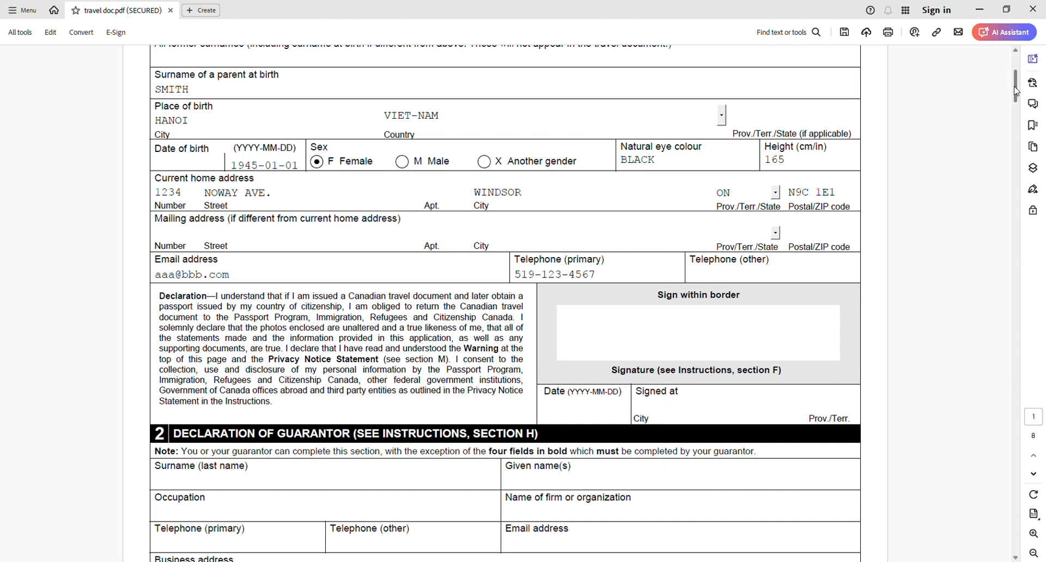
left_click_drag(1017, 91, 1017, 111)
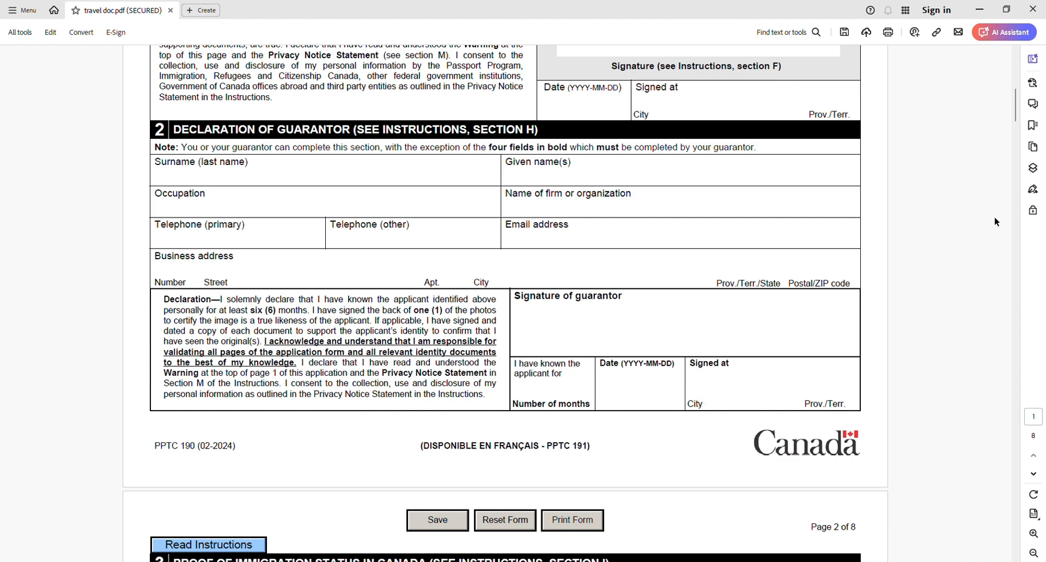
left_click_drag(1018, 99, 1022, 130)
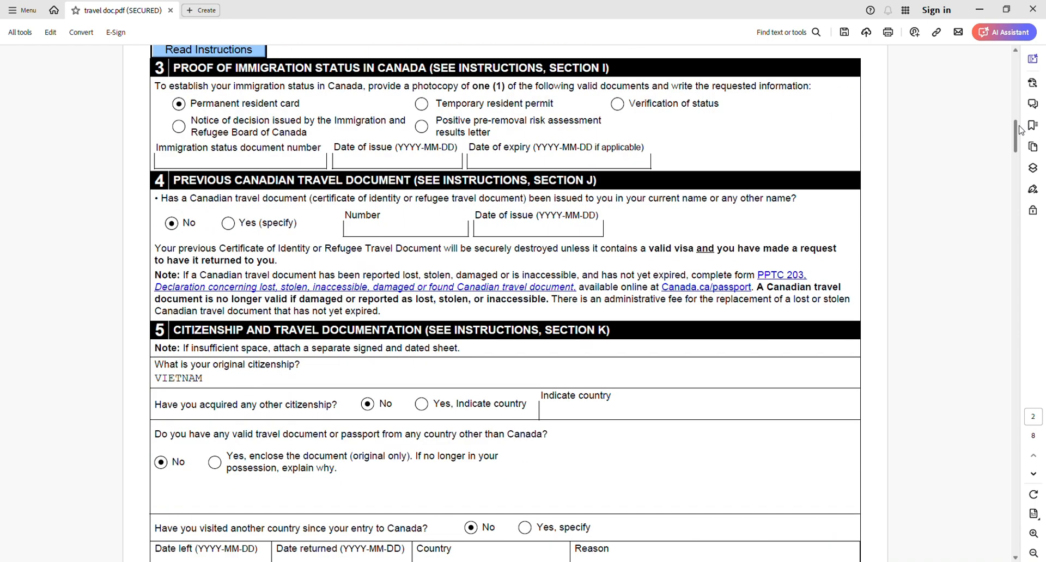
scroll(666, 263, "up", 1)
scroll(662, 263, "down", 3)
scroll(662, 264, "down", 6)
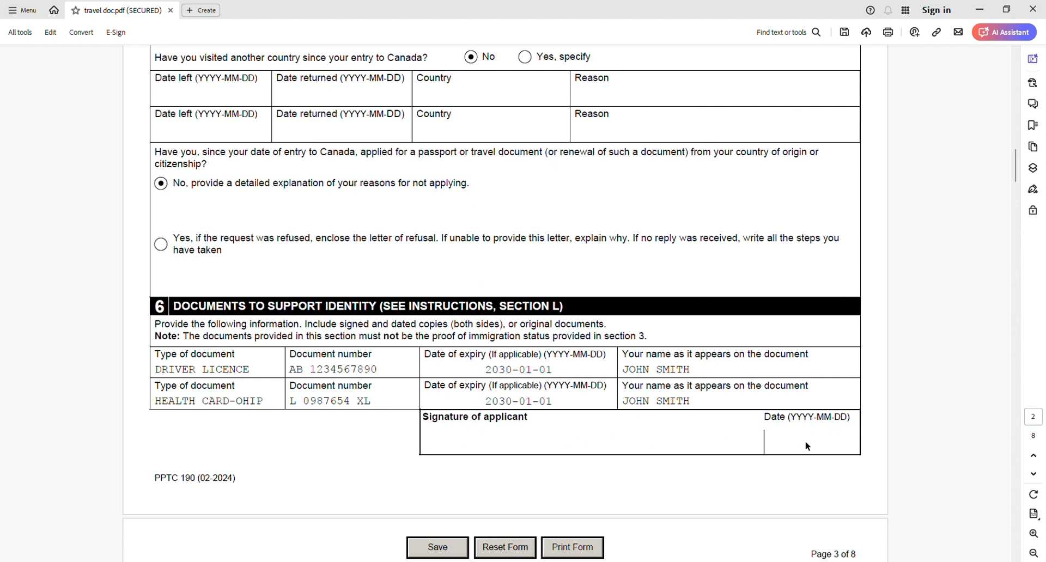
scroll(807, 447, "down", 14)
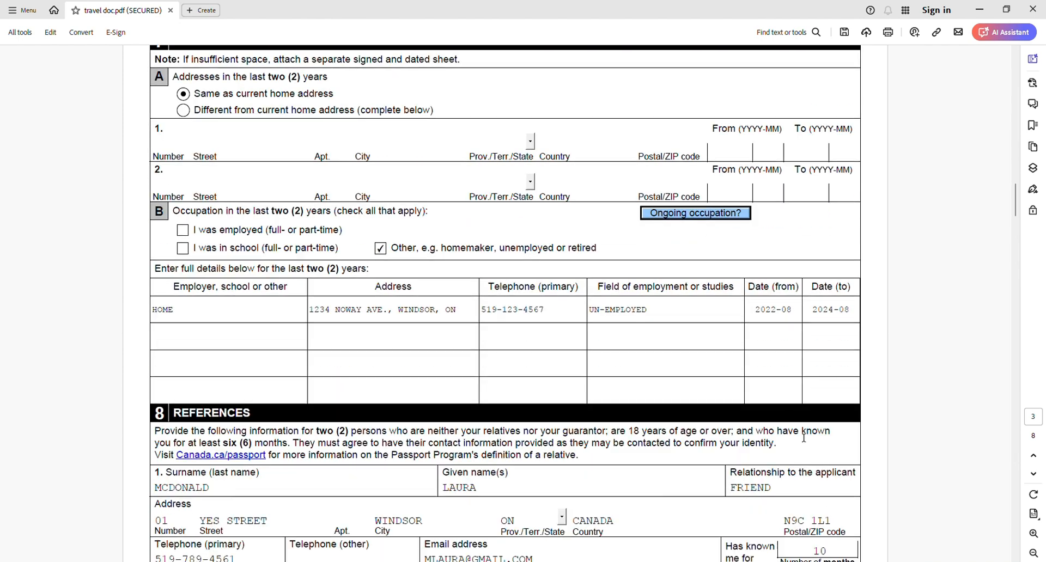
scroll(801, 434, "down", 6)
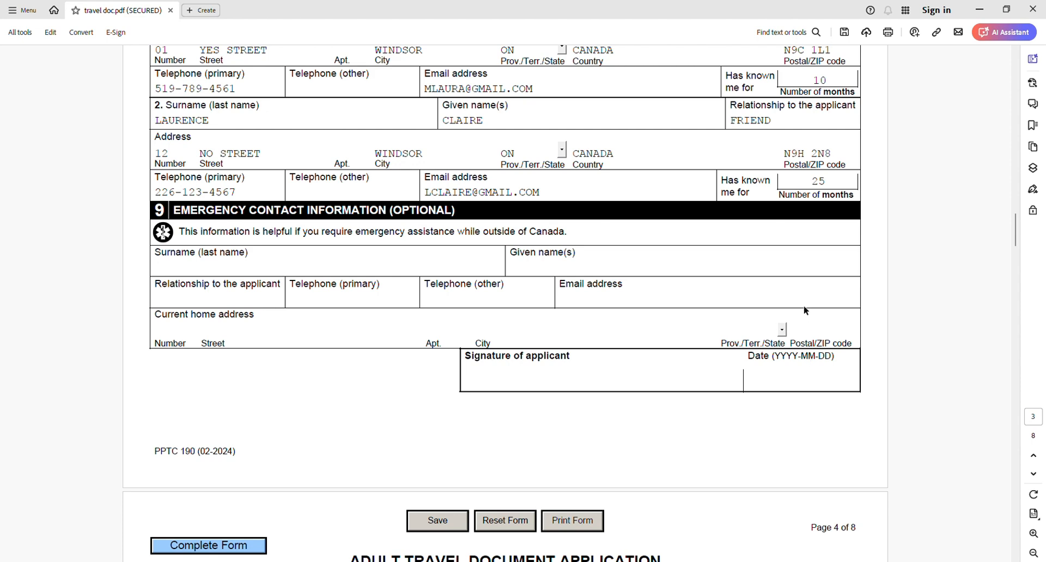
- Review instructions A and B on page 4, covering entitlement to a travel document and the requirements checklist
scroll(803, 305, "down", 10)
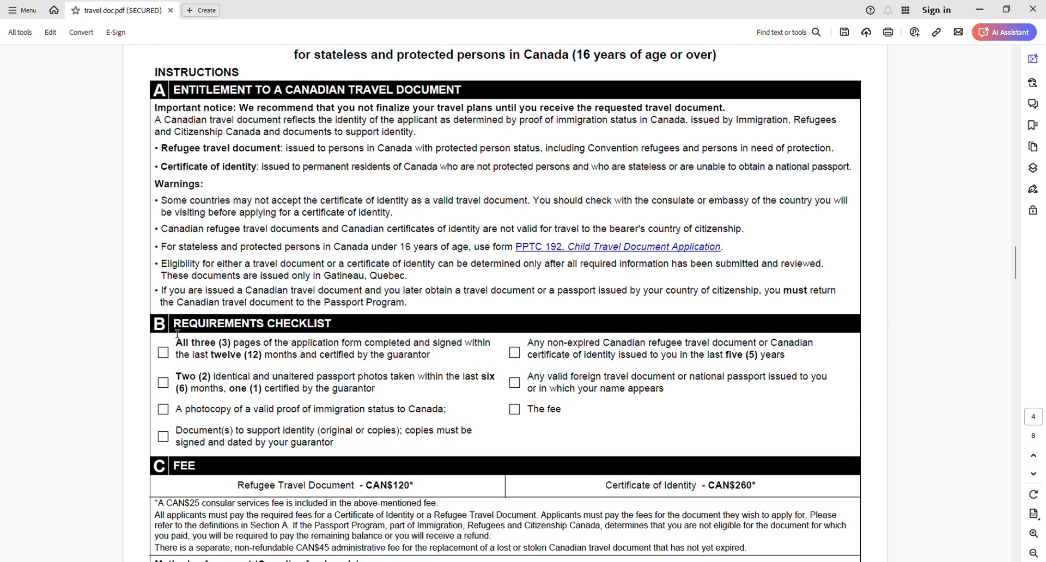
left_click_drag(176, 336, 357, 335)
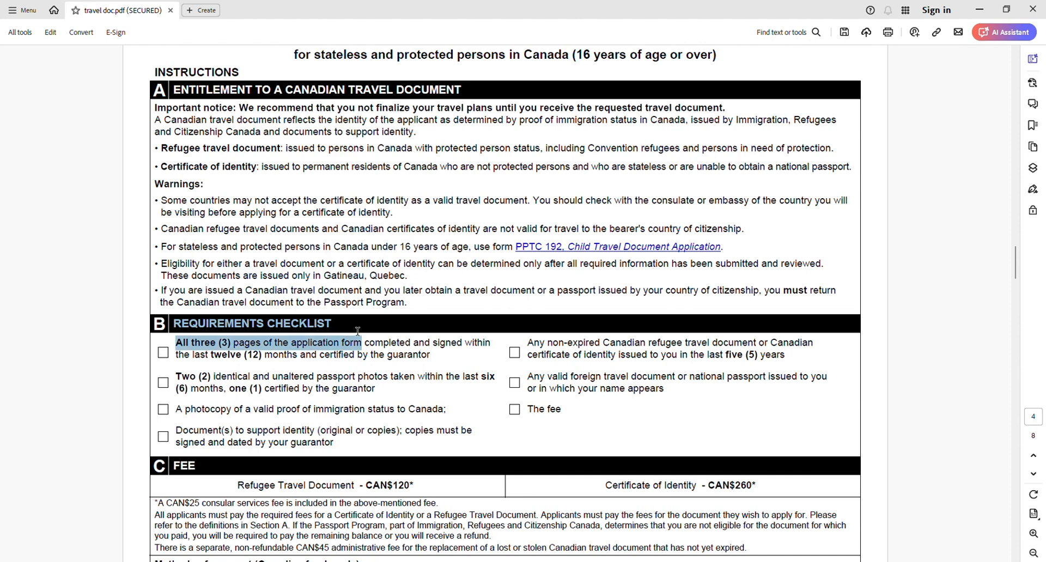
left_click(356, 334)
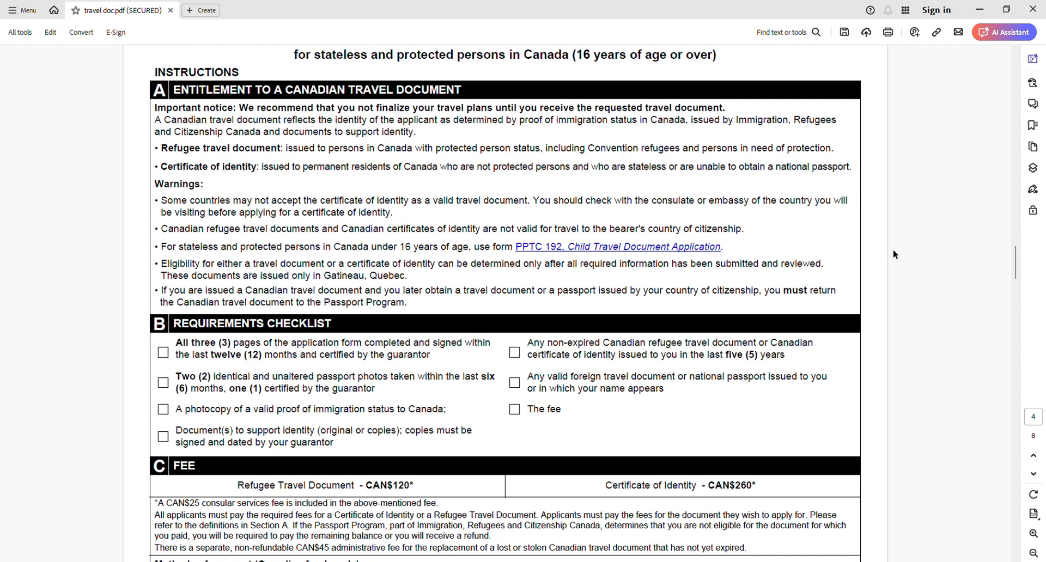
scroll(352, 172, "up", 1)
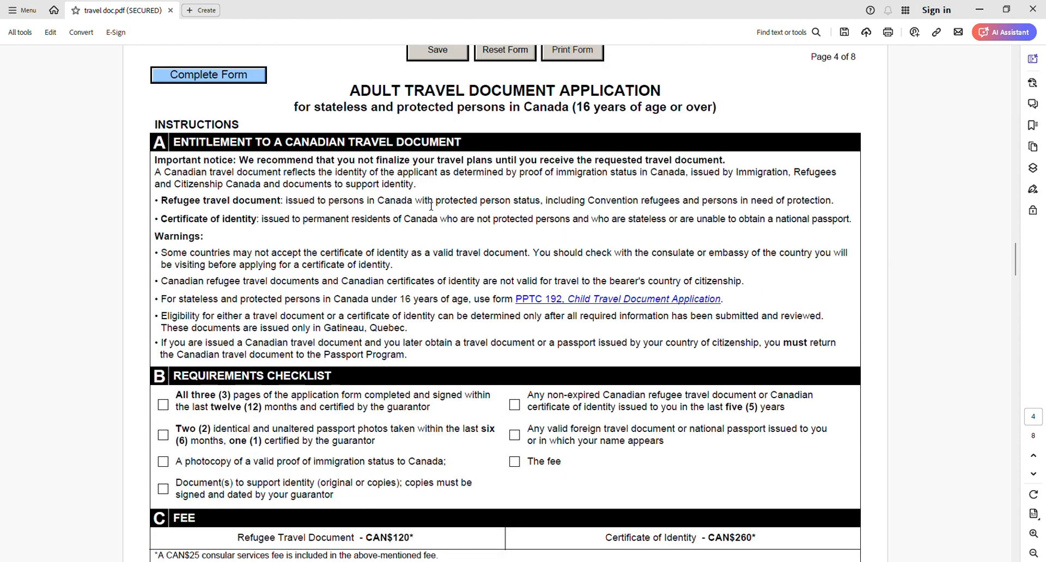
scroll(431, 205, "down", 1)
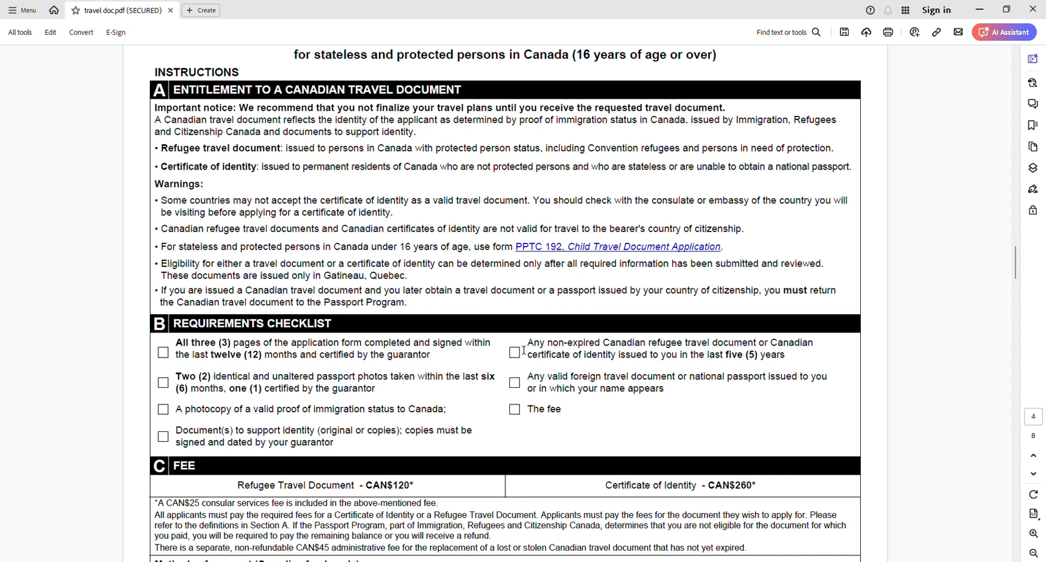
left_click_drag(525, 354, 722, 357)
left_click(804, 357)
scroll(770, 353, "down", 1)
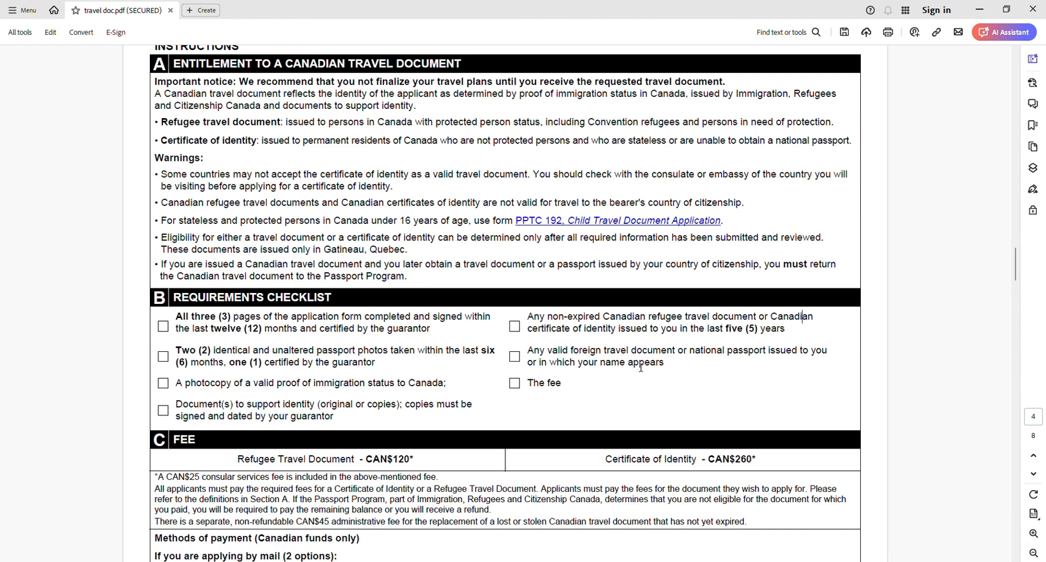
- Review the section C fees for a Refugee Travel Document and a Certificate of Identity, along with the payment methods
scroll(565, 356, "down", 2)
scroll(531, 339, "down", 3)
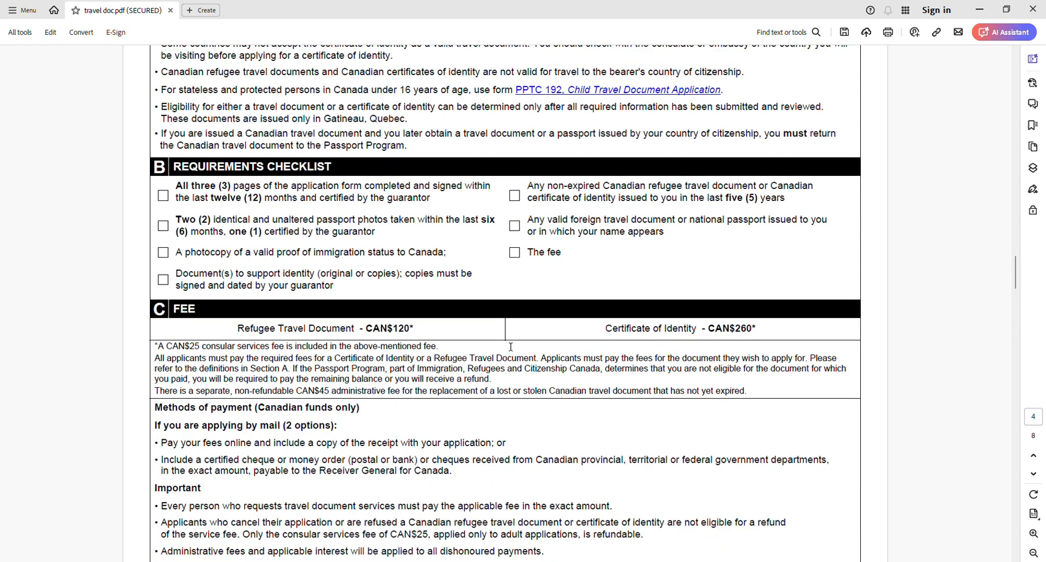
left_click_drag(238, 328, 439, 347)
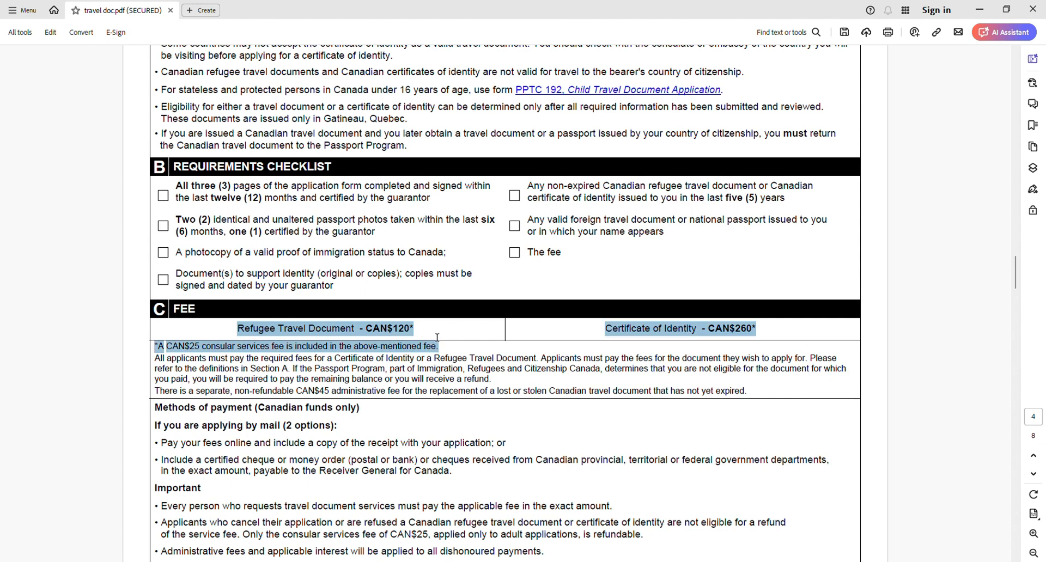
left_click(434, 334)
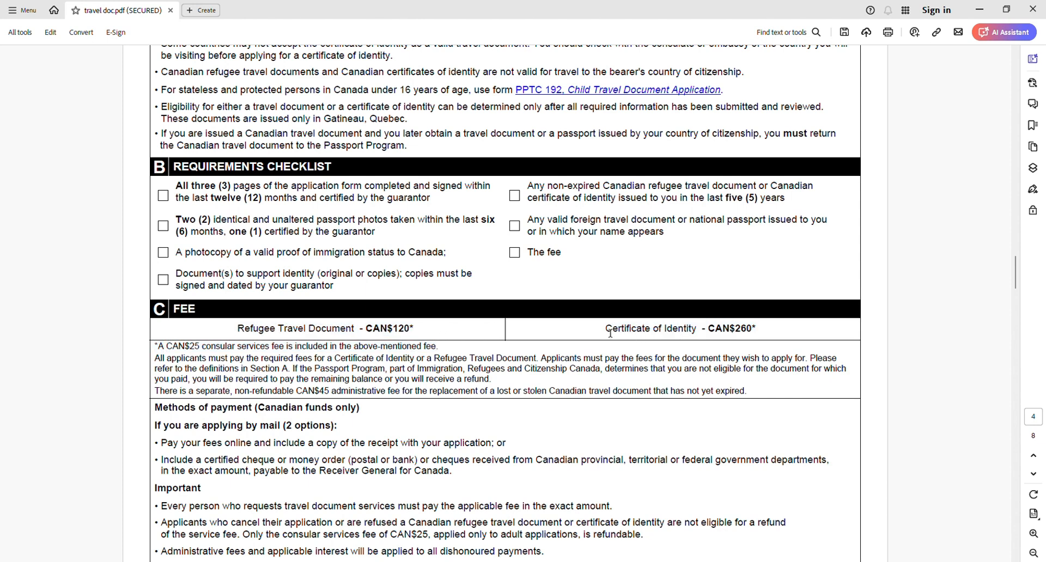
left_click_drag(606, 330, 770, 332)
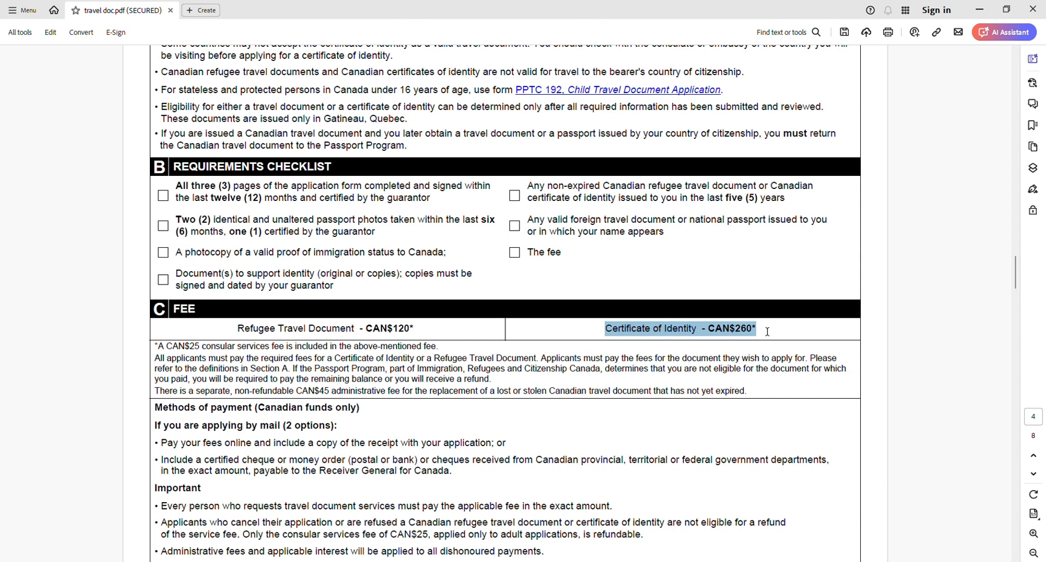
scroll(353, 361, "down", 1)
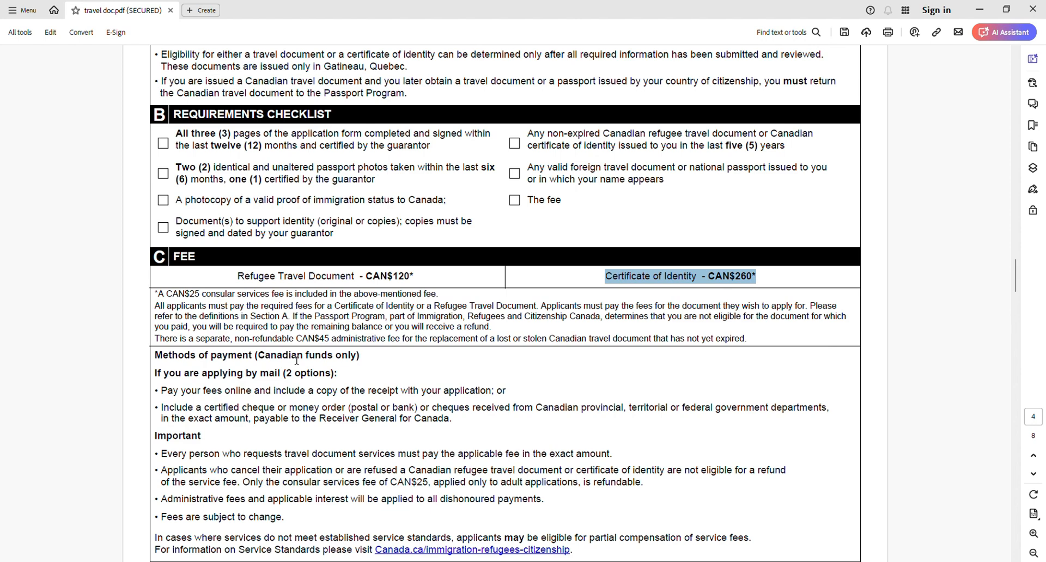
- Review the two options for paying by mail in section C: online payment with a receipt, or a certified cheque or money order
scroll(297, 360, "down", 2)
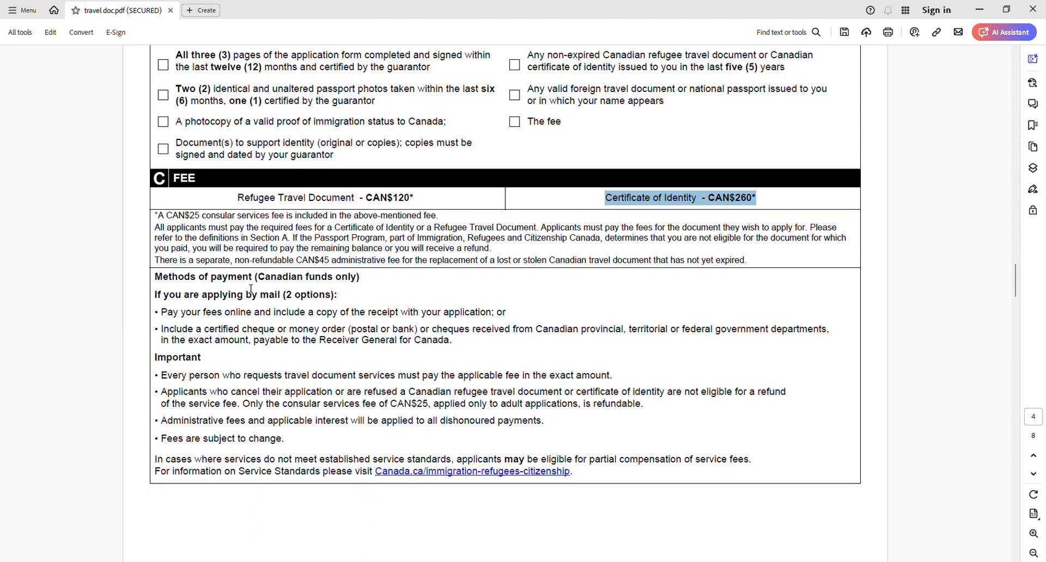
left_click_drag(162, 301, 275, 300)
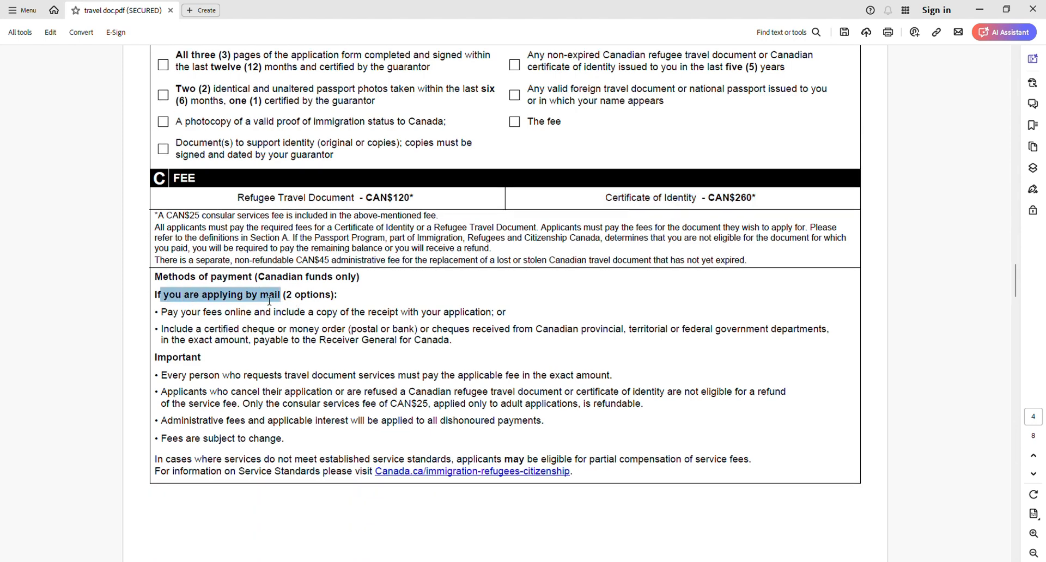
left_click(248, 308)
left_click_drag(202, 316, 259, 316)
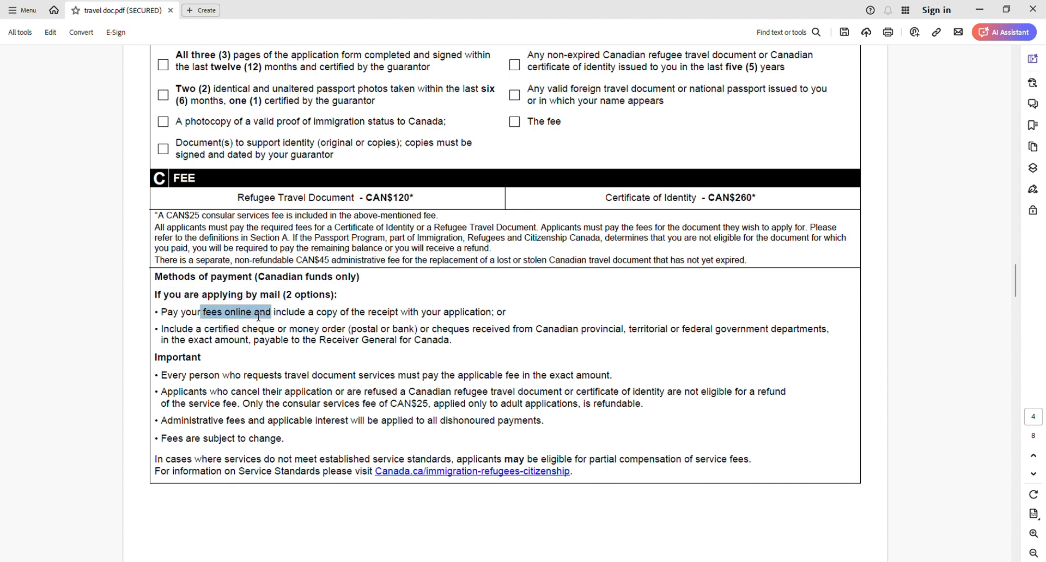
left_click(256, 316)
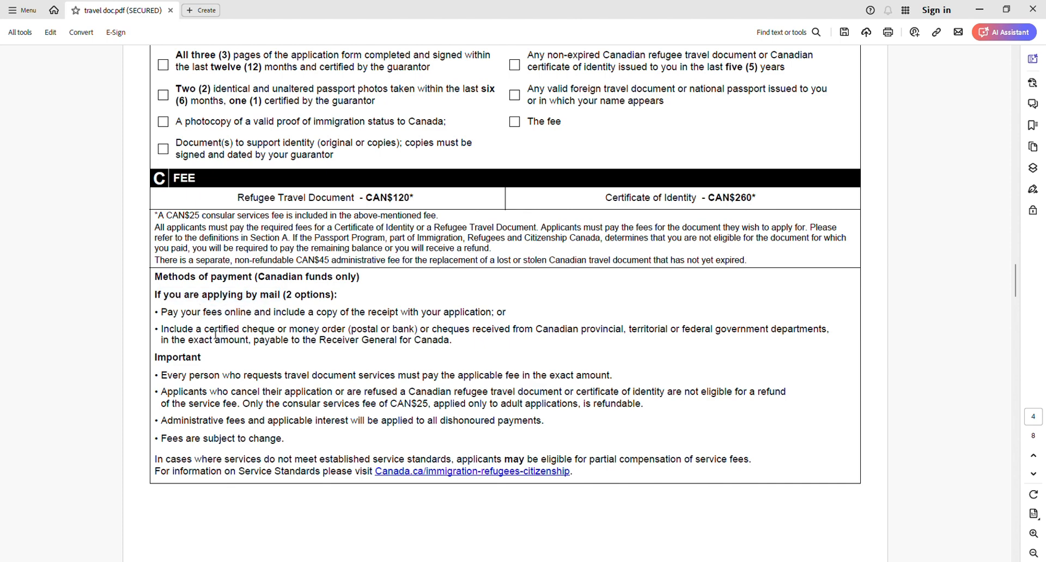
left_click_drag(210, 334, 338, 338)
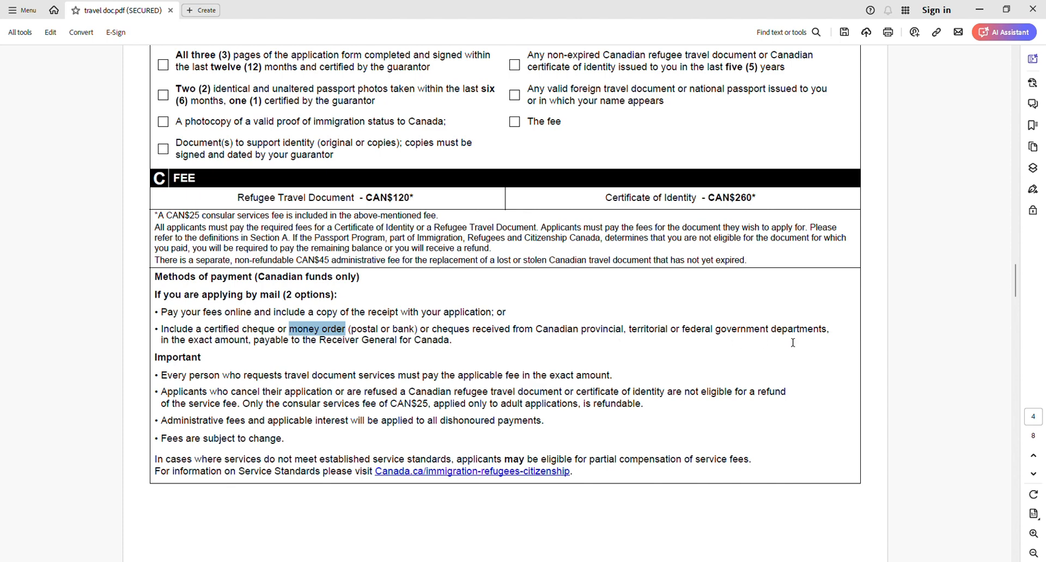
left_click(317, 341)
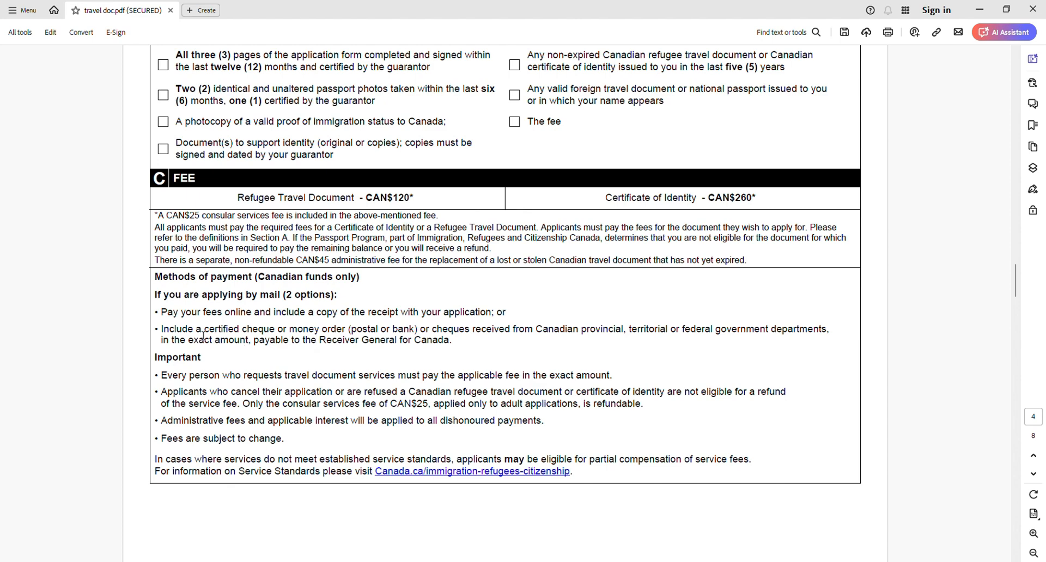
left_click_drag(202, 330, 273, 332)
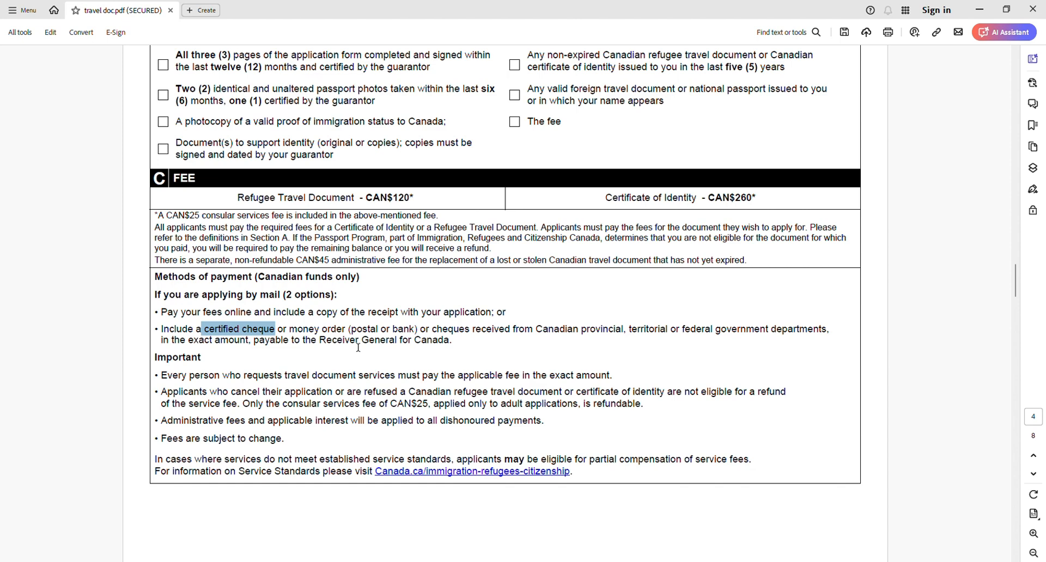
- Review section D on page 5 for the mail and courier addresses and the advice on where to send the application
scroll(351, 342, "down", 10)
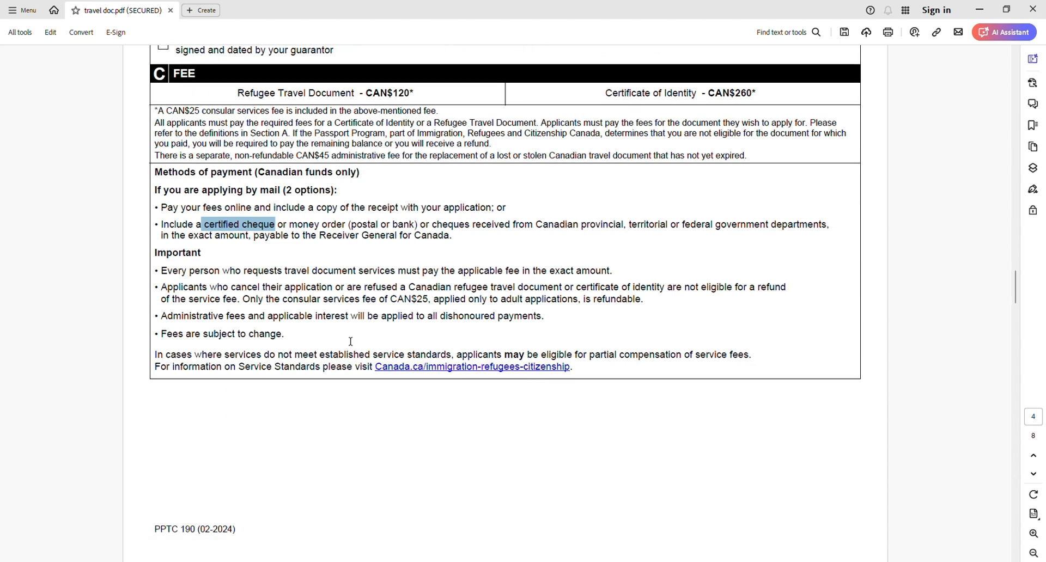
scroll(351, 341, "down", 2)
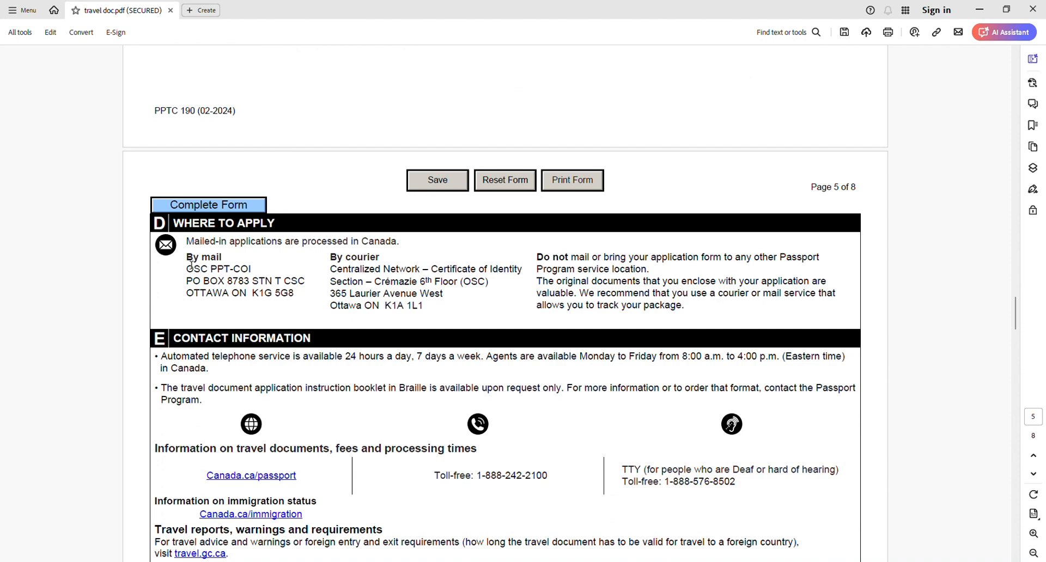
left_click_drag(187, 257, 294, 303)
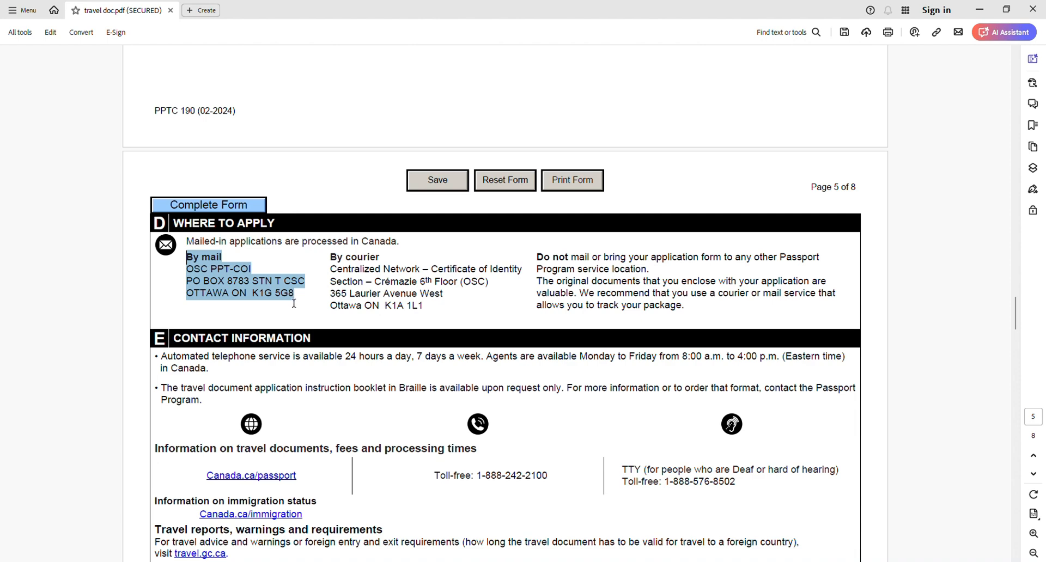
left_click(234, 297)
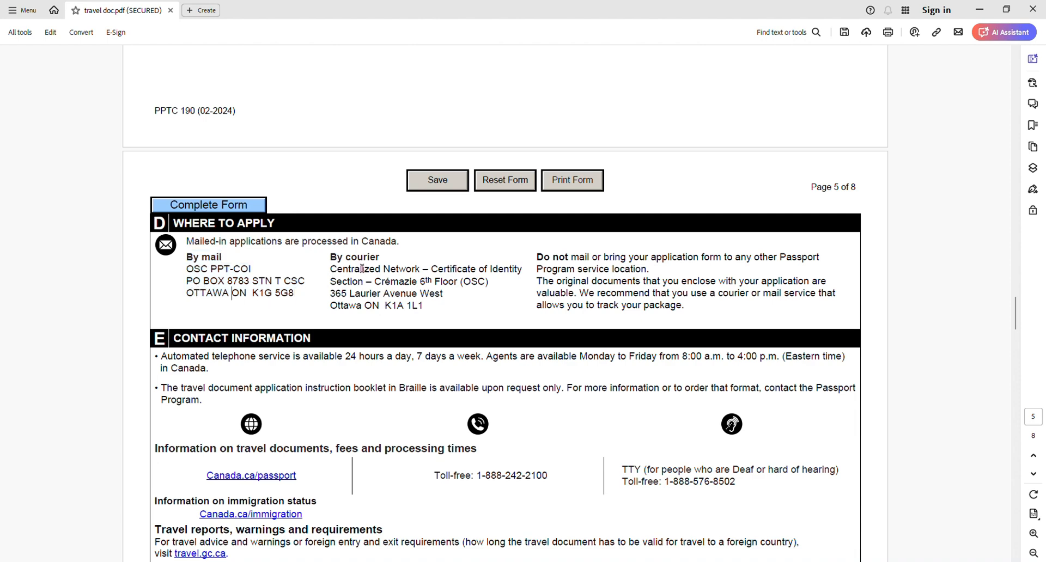
triple_click(341, 297)
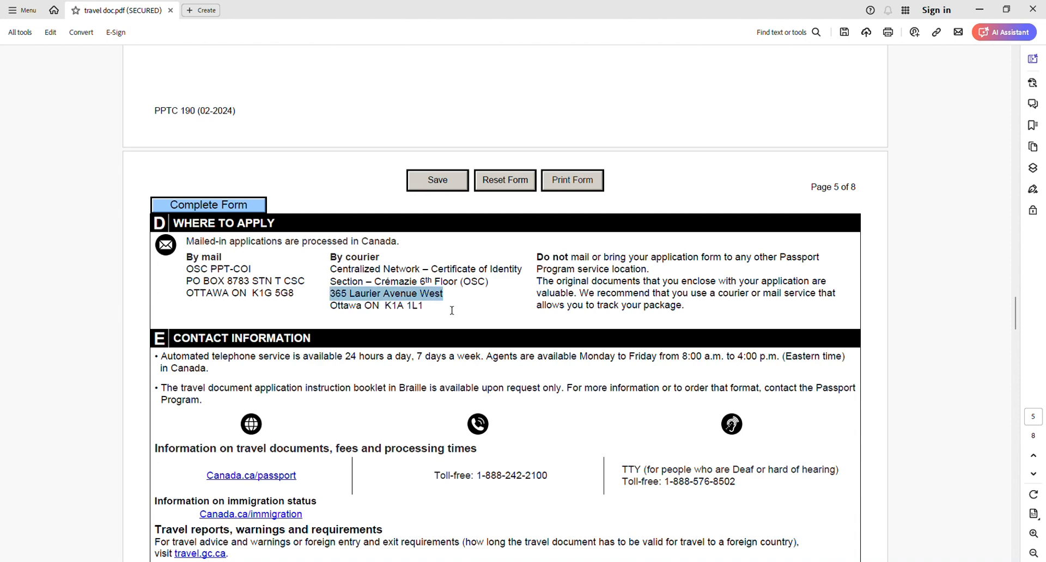
left_click_drag(451, 316, 435, 315)
left_click(434, 315)
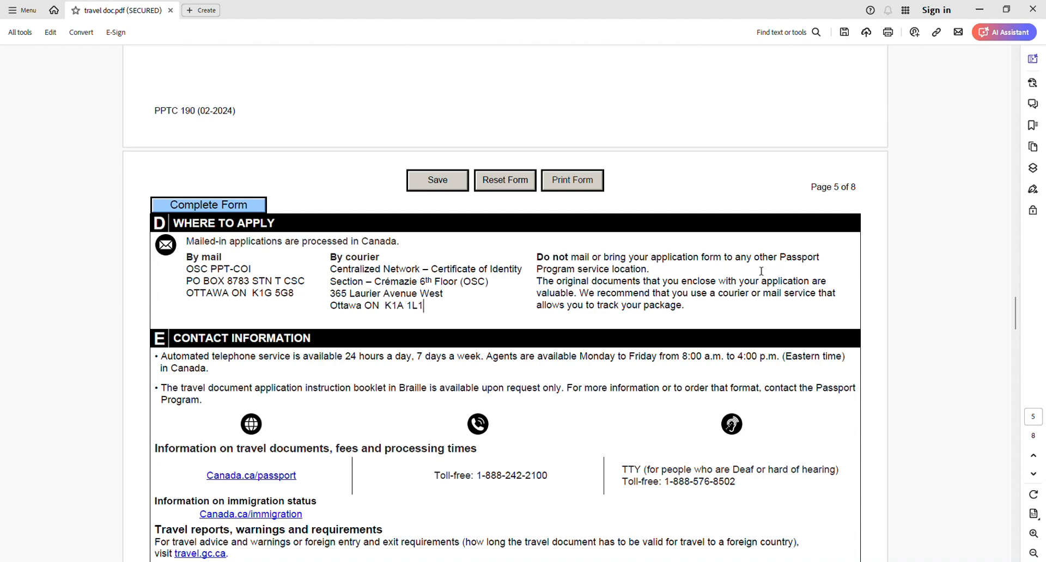
mouse_move(783, 263)
left_mouse_down()
mouse_move(787, 277)
mouse_move(786, 261)
left_mouse_up()
left_click(195, 268)
left_click_drag(195, 269, 379, 309)
left_click(422, 304)
- Skim the remaining instructions from section E to the translation section on page 8, and return to the top of page 1
scroll(432, 293, "down", 10)
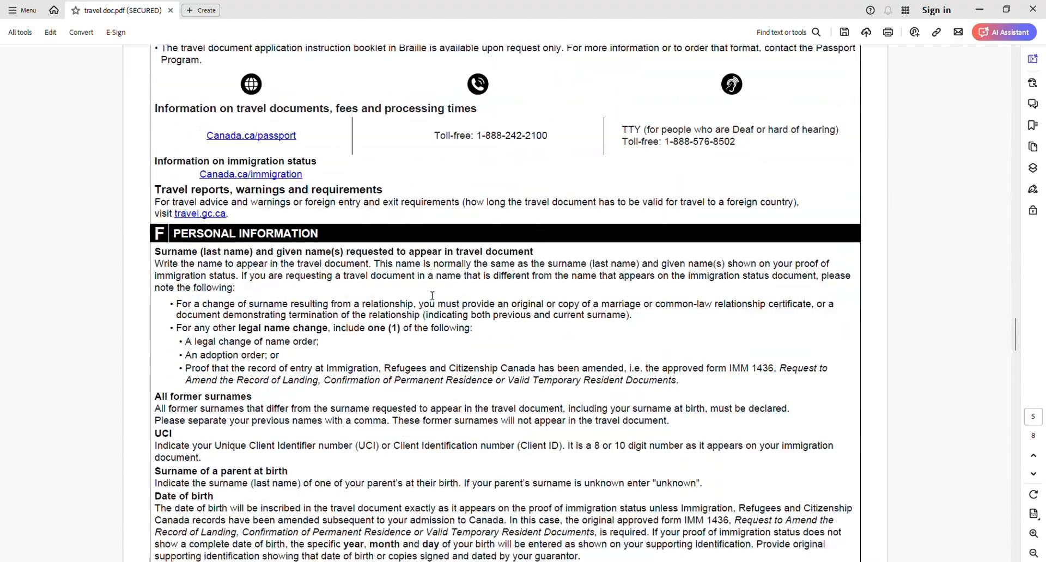
scroll(432, 293, "down", 20)
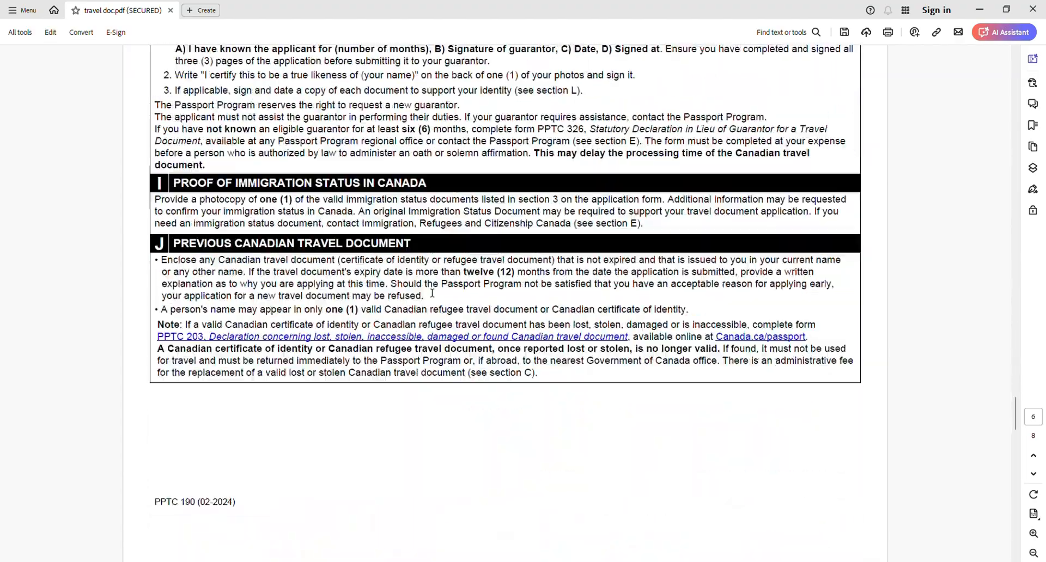
scroll(432, 294, "down", 20)
scroll(849, 351, "up", 7)
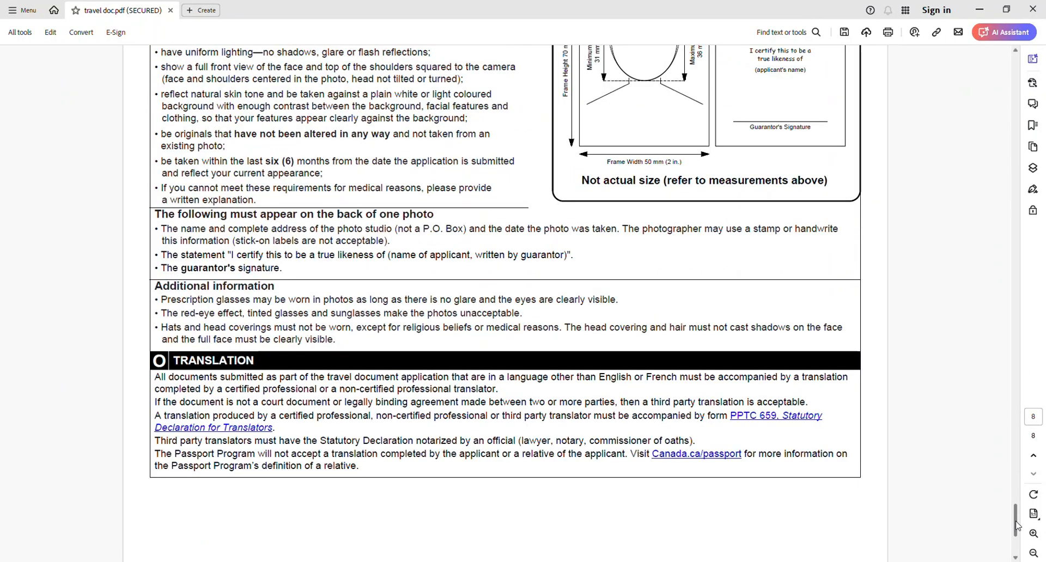
left_click_drag(1016, 523, 1043, 85)
scroll(946, 105, "up", 3)
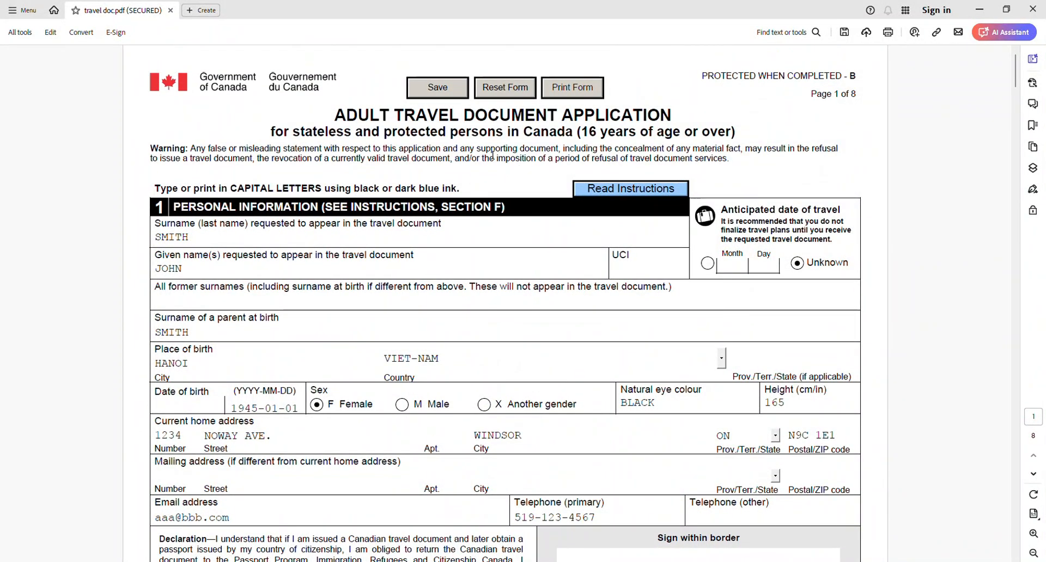